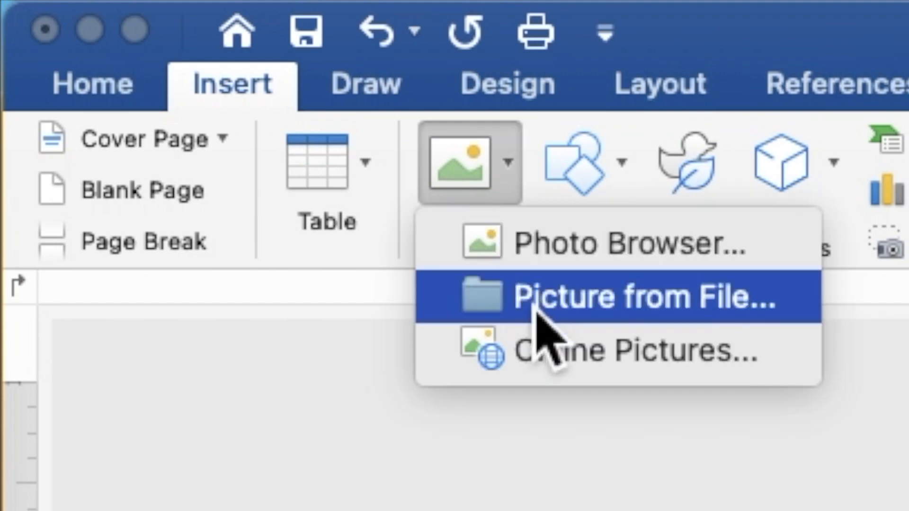
# Step: Insert the picture GREEN LEAVES IN BLACK BACKGROUND.jpg from the GREEN AND BLACK folder
pyautogui.click(536, 303)
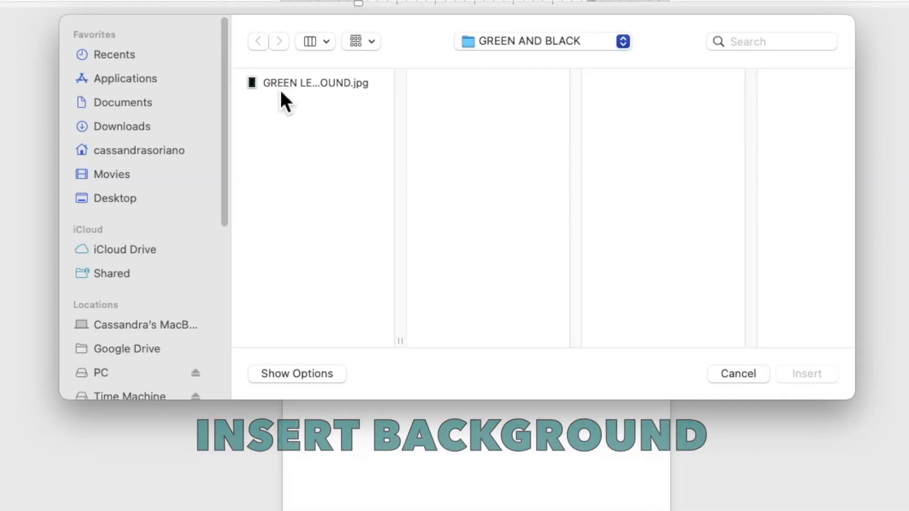
pyautogui.click(312, 130)
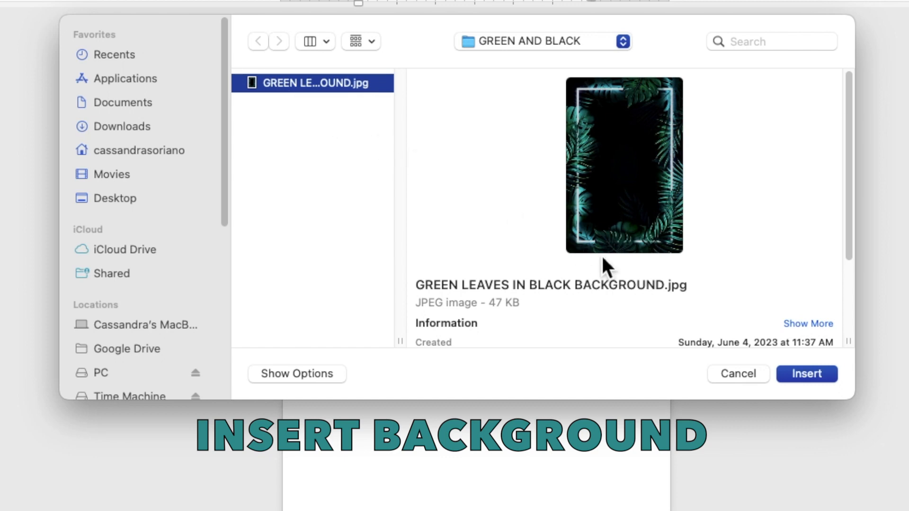
pyautogui.click(803, 380)
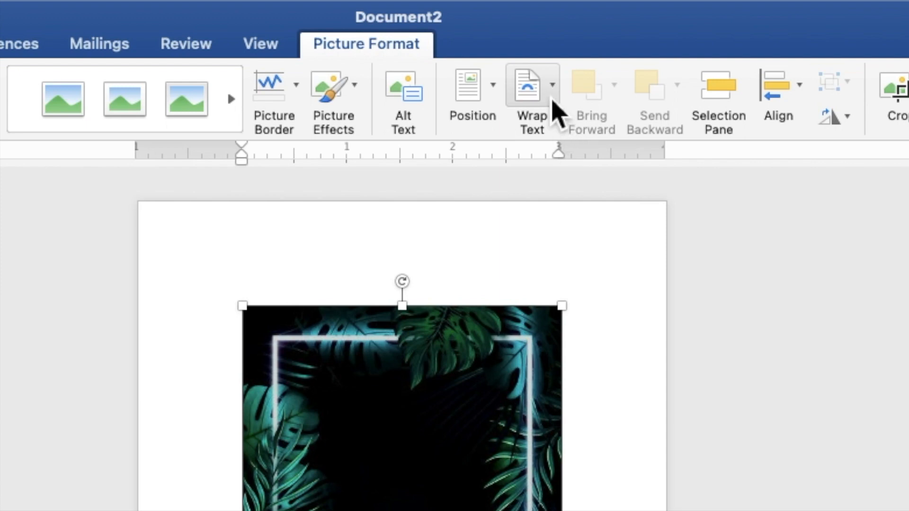
# Step: Put the leaf picture behind text and stretch it to 7.03" by 5.03" to fill the page
pyautogui.click(552, 100)
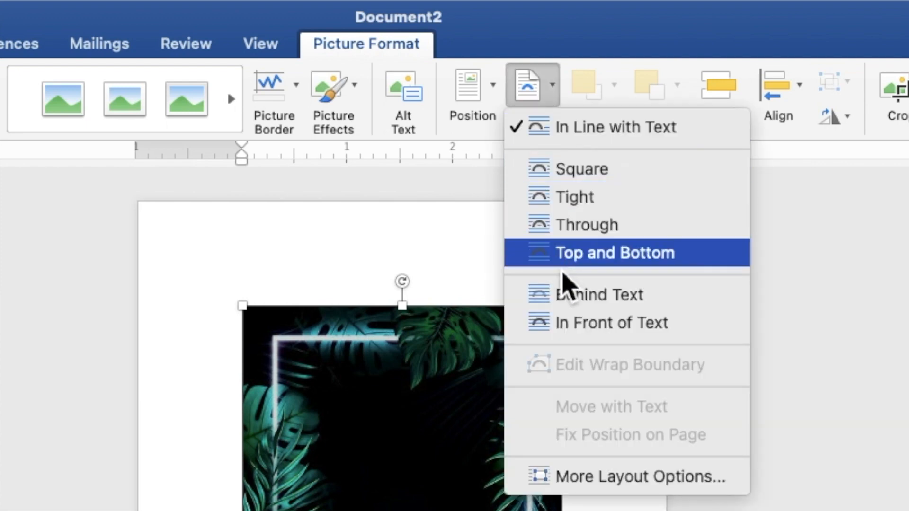
pyautogui.click(570, 296)
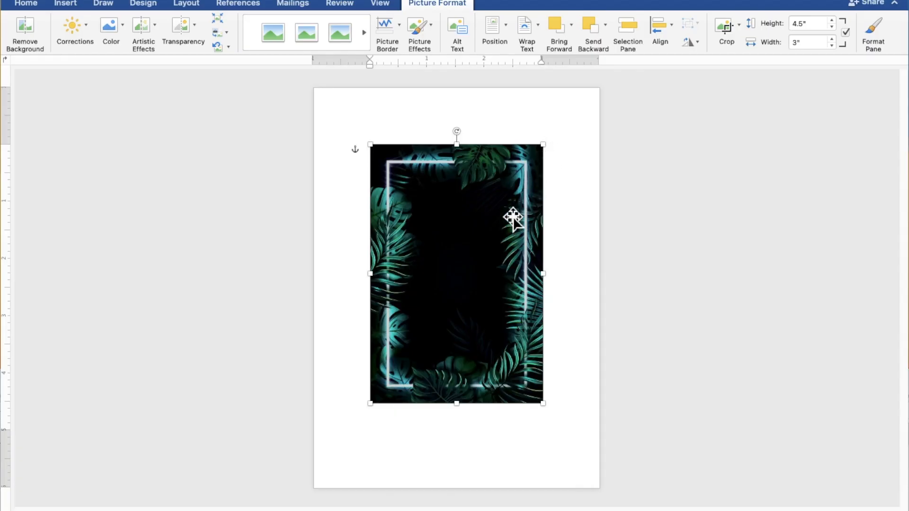
pyautogui.moveTo(504, 231); pyautogui.dragTo(444, 172)
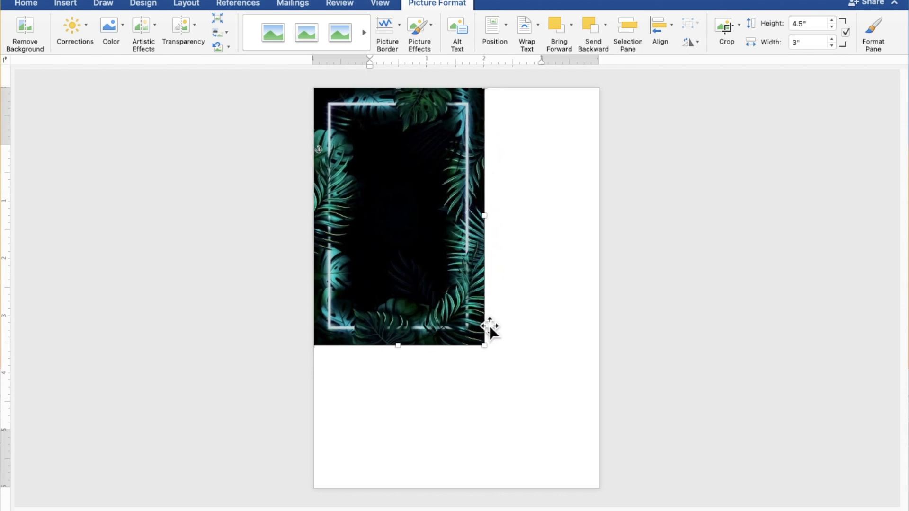
pyautogui.moveTo(492, 353); pyautogui.dragTo(588, 483)
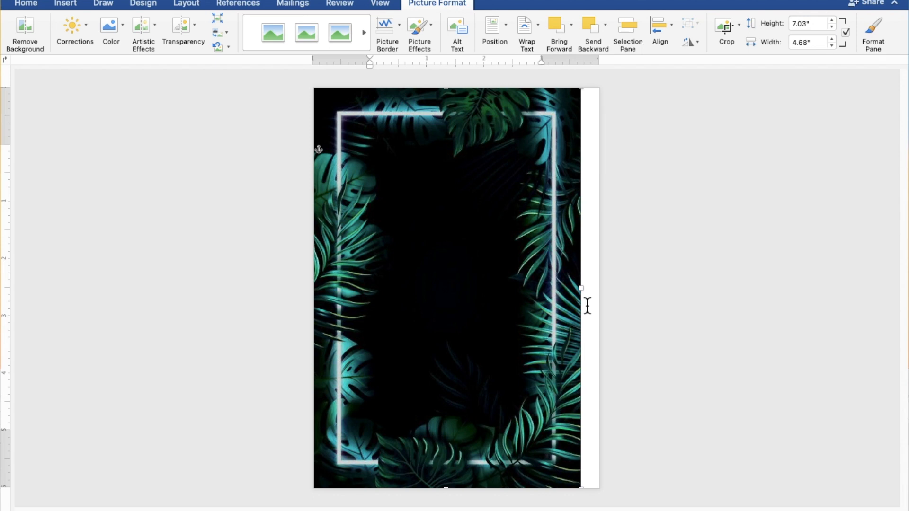
pyautogui.moveTo(592, 298); pyautogui.dragTo(608, 298)
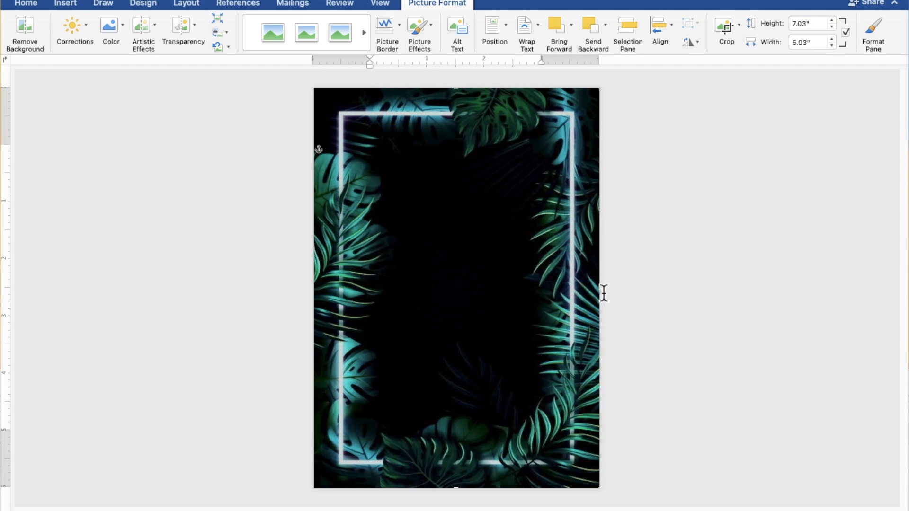
pyautogui.click(702, 308)
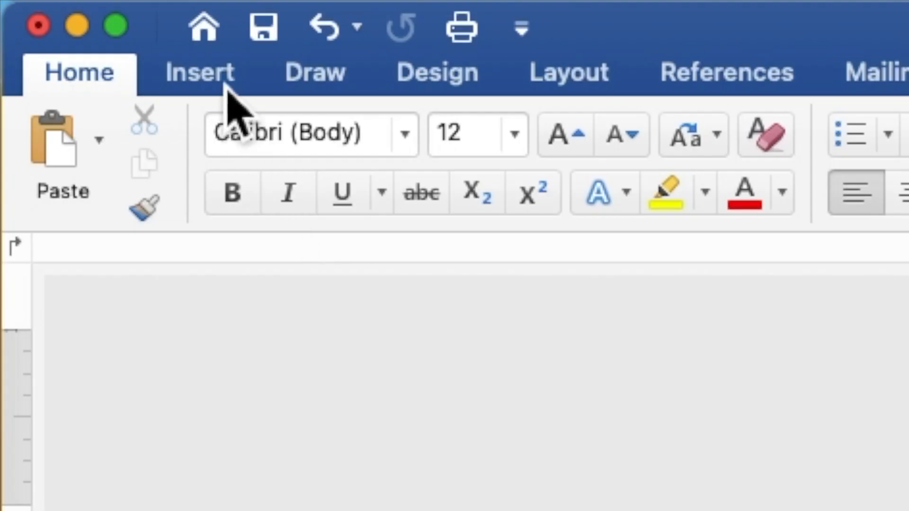
# Step: Draw a 4.9" by 4.45" rectangle across the centre of the page
pyautogui.click(227, 85)
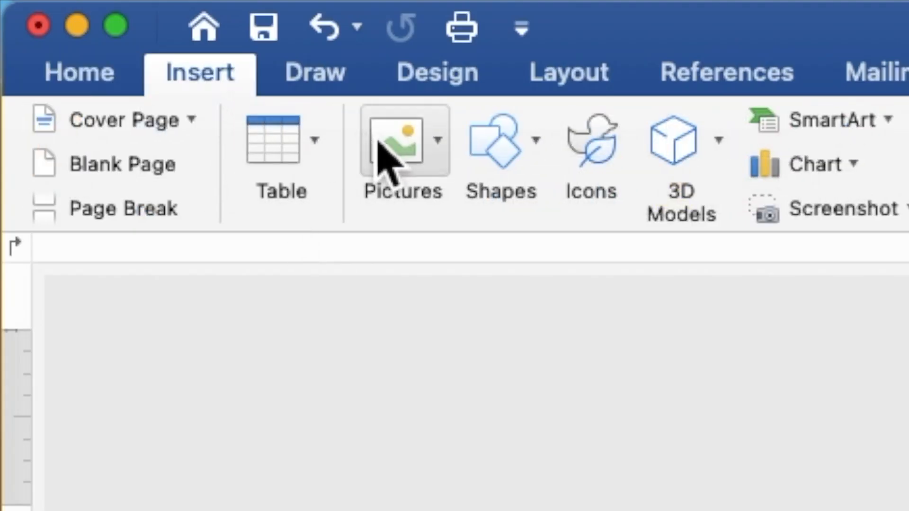
pyautogui.click(521, 163)
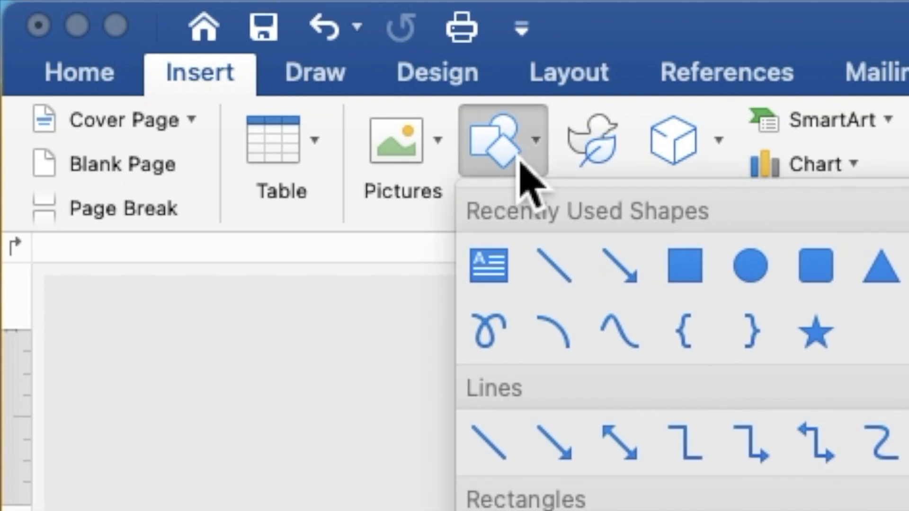
pyautogui.click(686, 267)
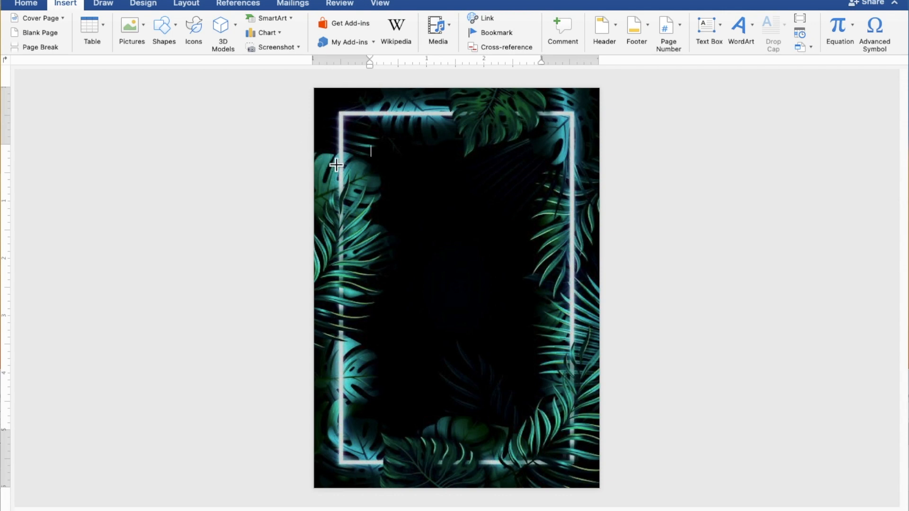
pyautogui.moveTo(328, 158)
pyautogui.mouseDown()
pyautogui.moveTo(423, 305)
pyautogui.moveTo(591, 446)
pyautogui.mouseUp()
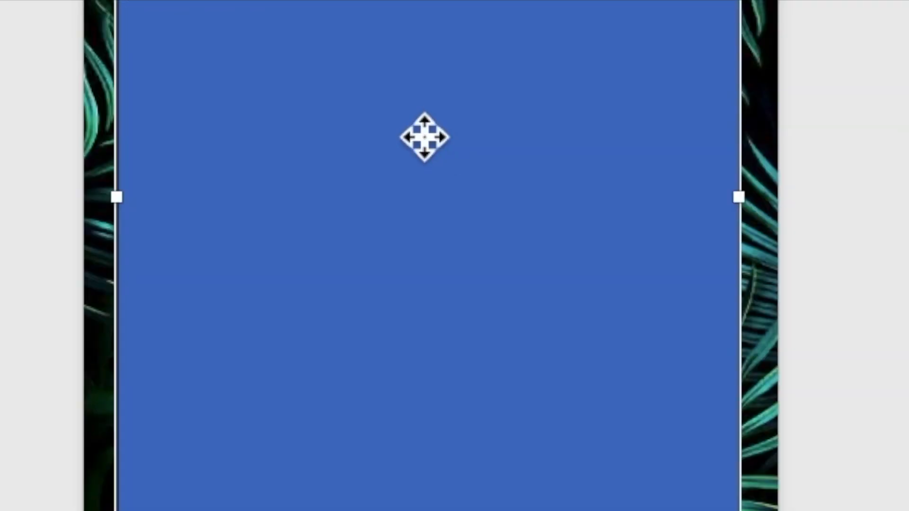
# Step: Add the text 'TOGETHER WITH THEIR FAMILIES' inside the rectangle, followed by blank lines
pyautogui.rightClick(453, 274)
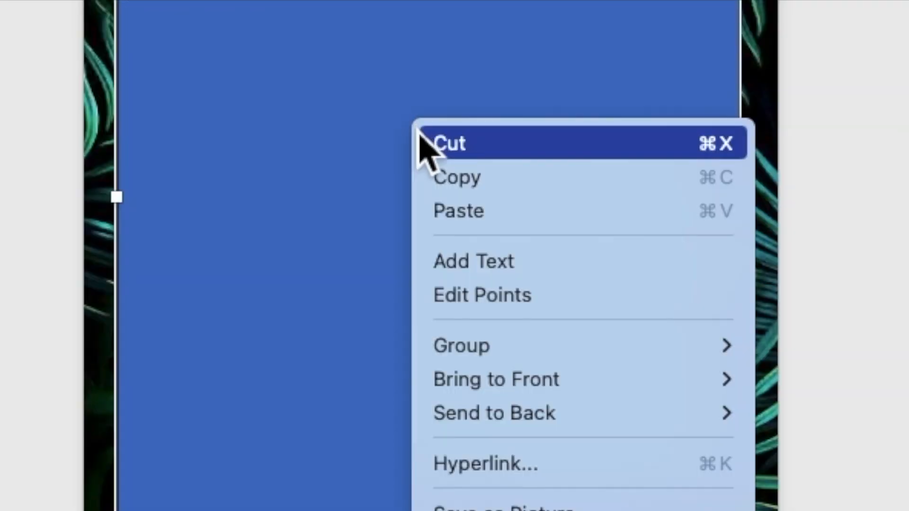
pyautogui.click(471, 262)
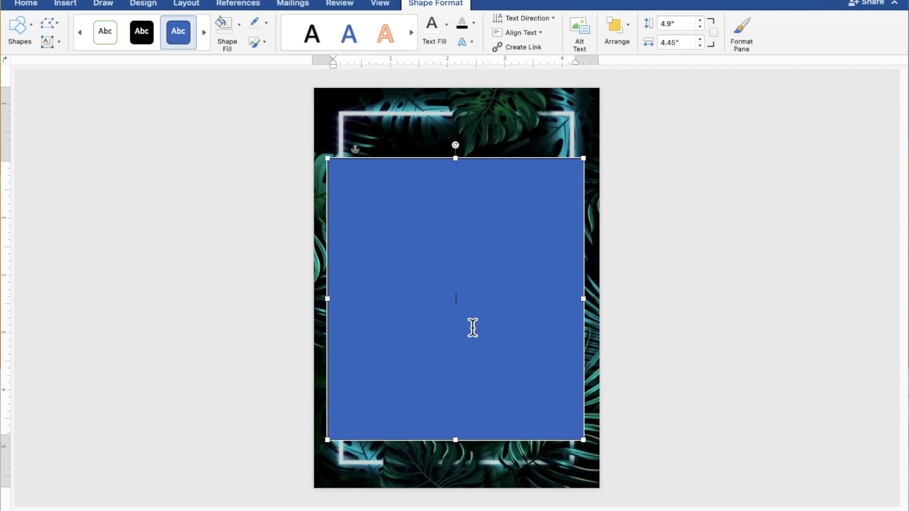
pyautogui.scroll(5, 472, 327)
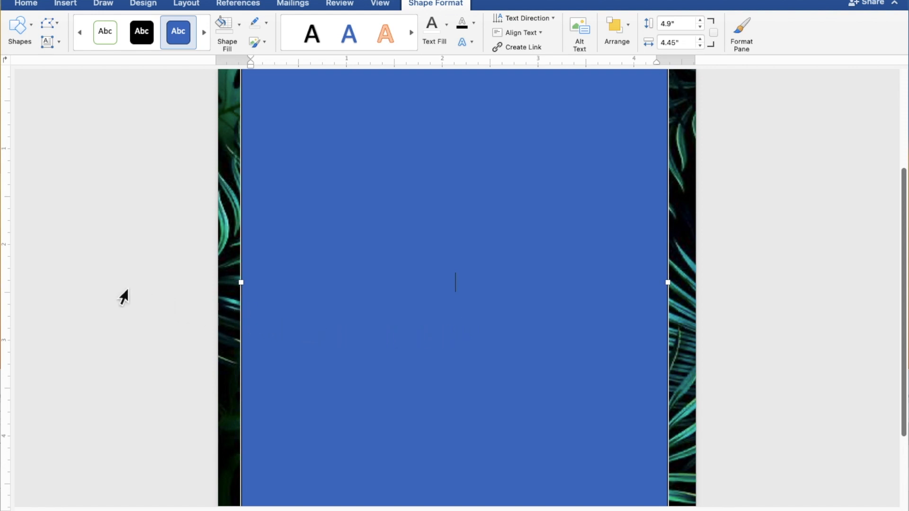
pyautogui.write('TOGETHER')
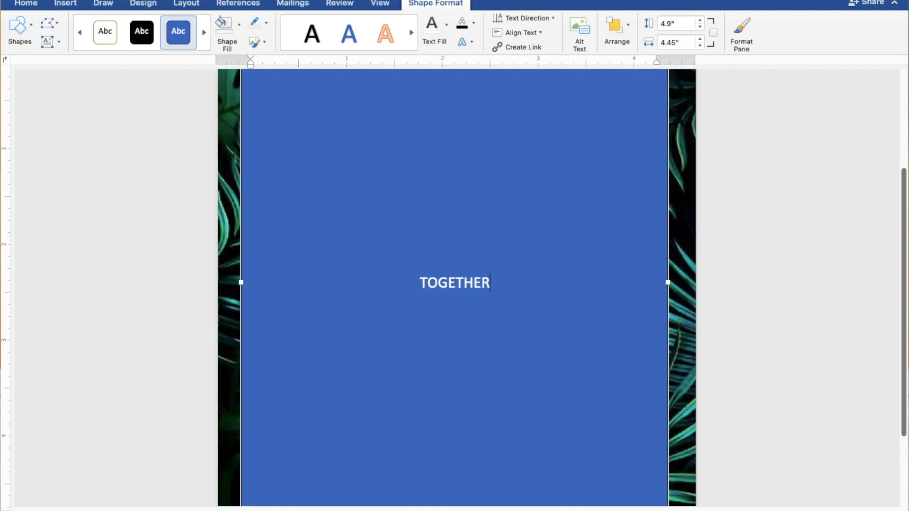
pyautogui.write(' WI')
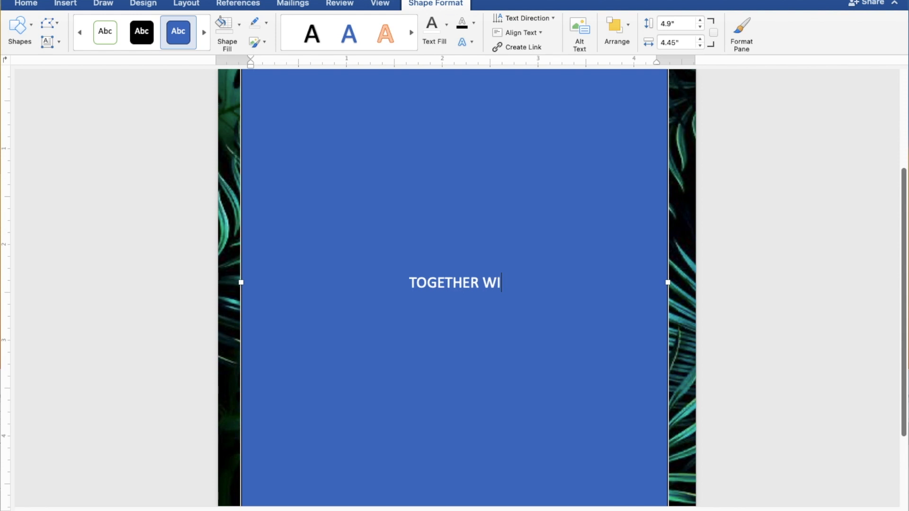
pyautogui.write('TH ')
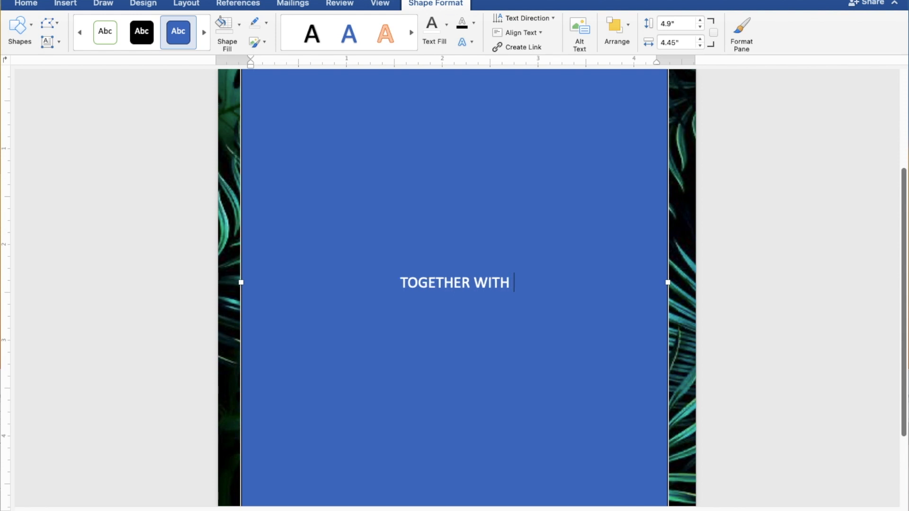
pyautogui.write('THE')
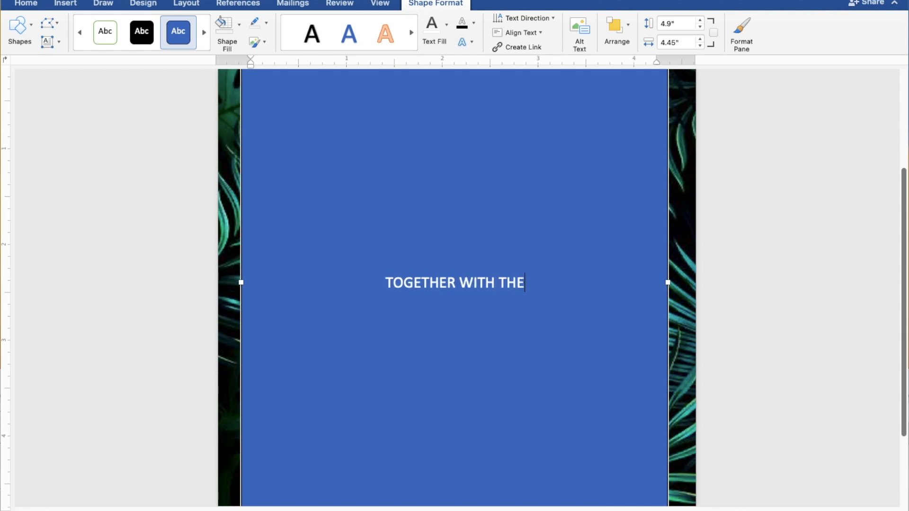
pyautogui.write('IR ')
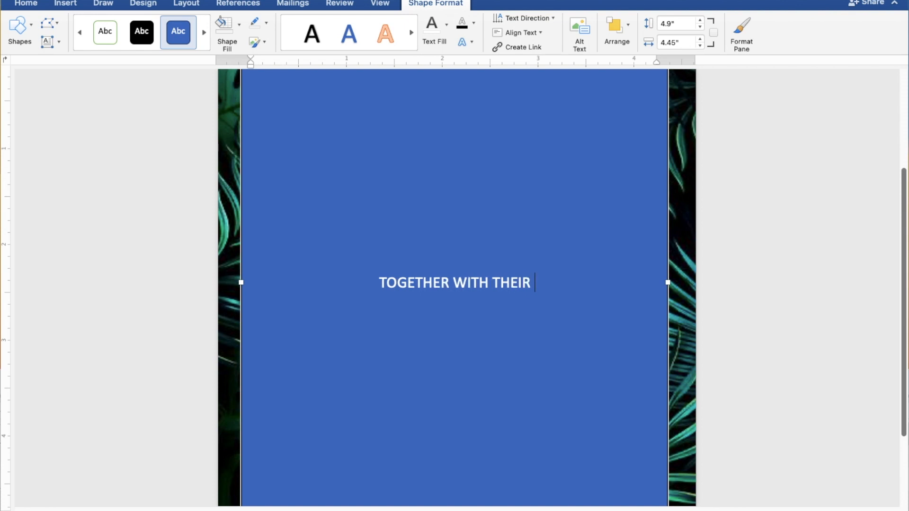
pyautogui.write('FAM')
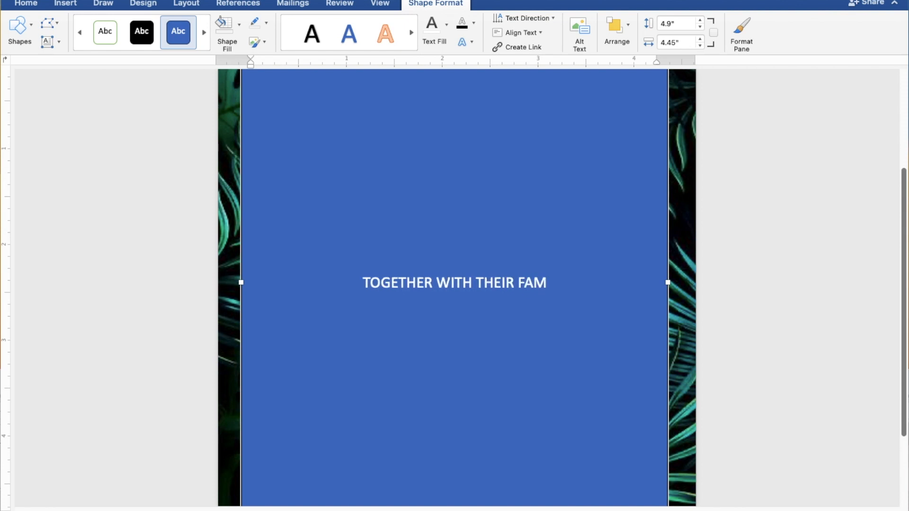
pyautogui.write('ILI')
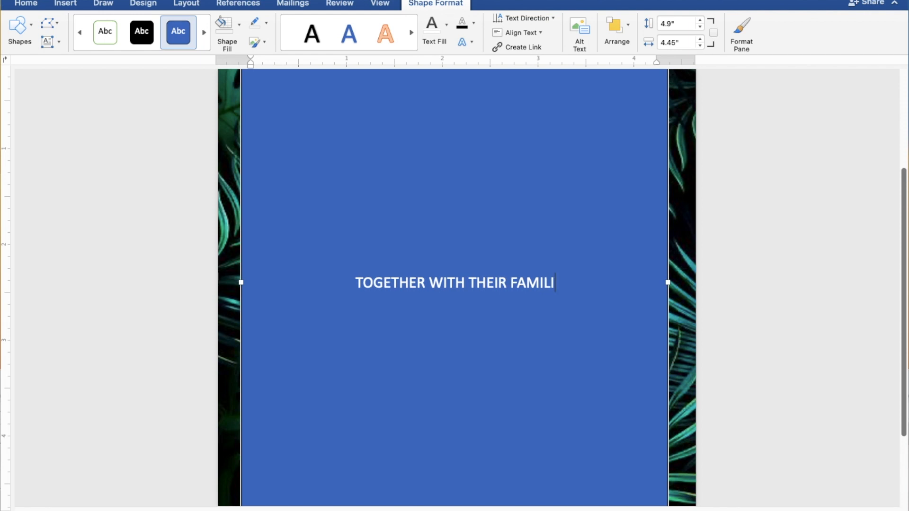
pyautogui.write('ES')
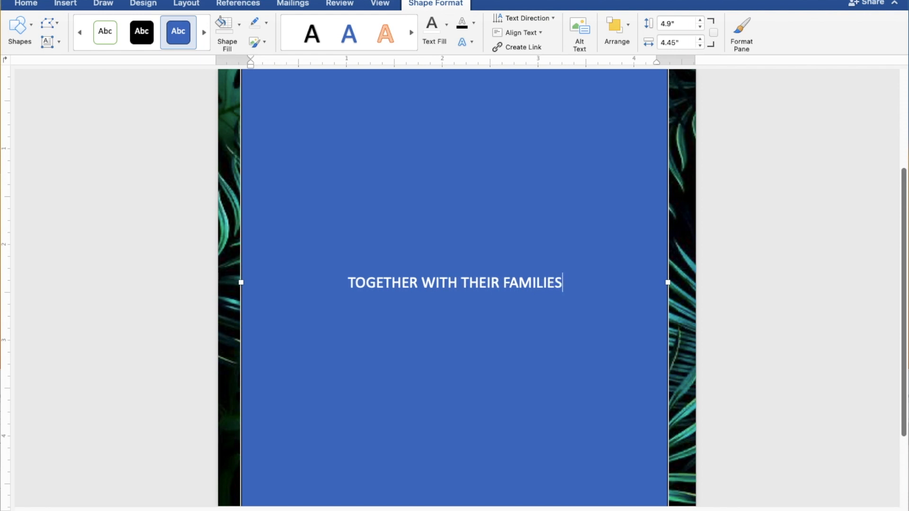
pyautogui.press('Return')
pyautogui.press('Return')
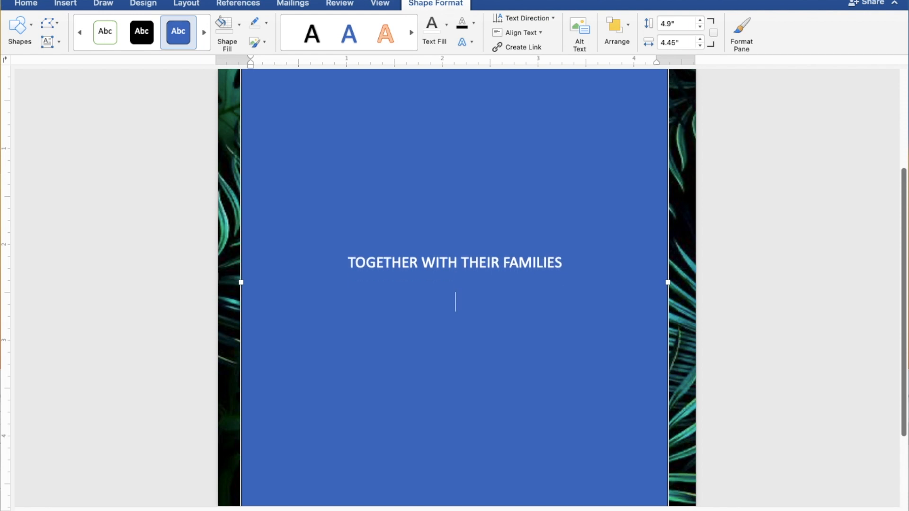
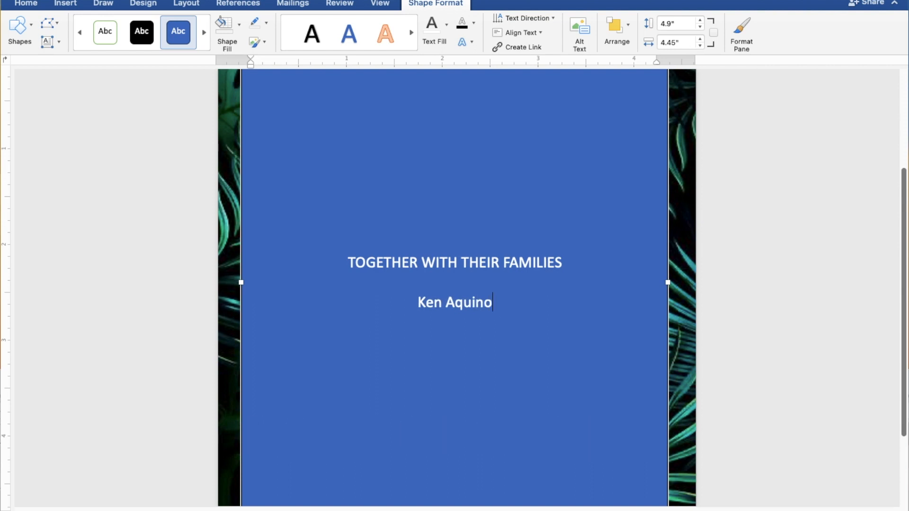
# Step: Type the groom's name, 'AND' and the bride's name on separate lines
pyautogui.press('Return')
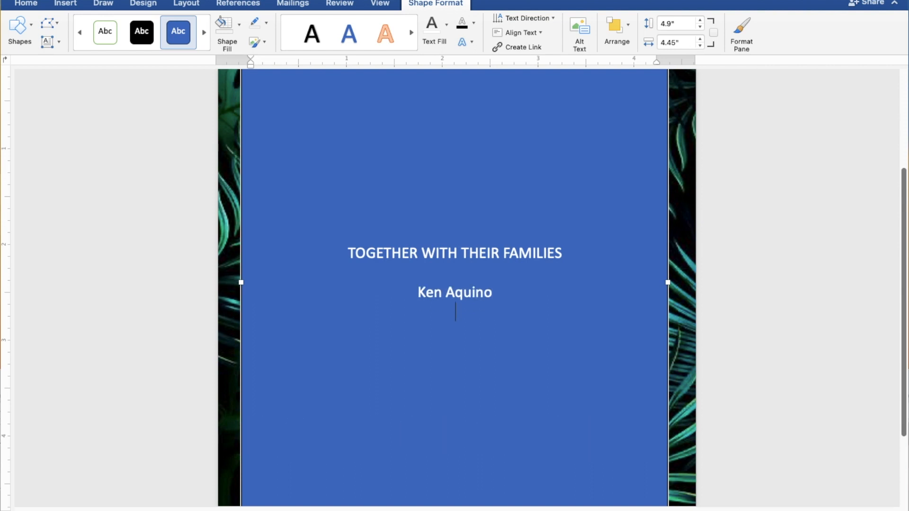
pyautogui.write('AND')
pyautogui.press('Return')
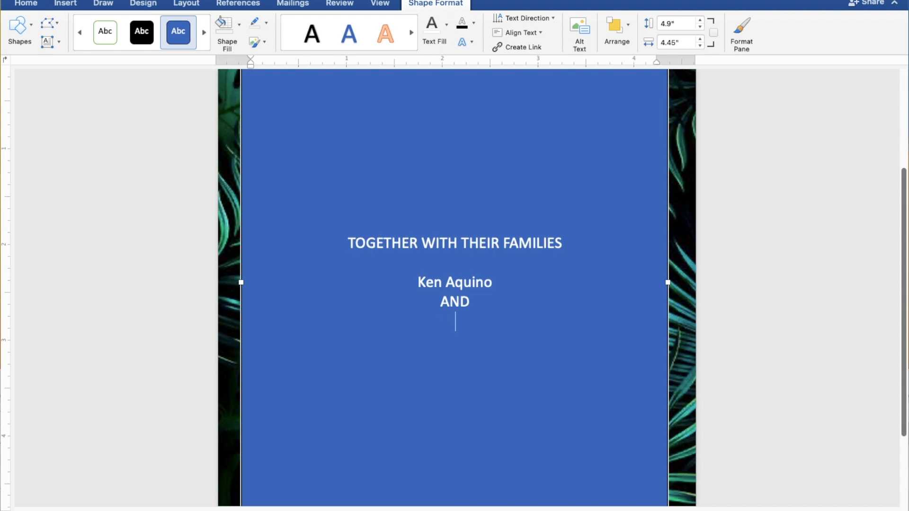
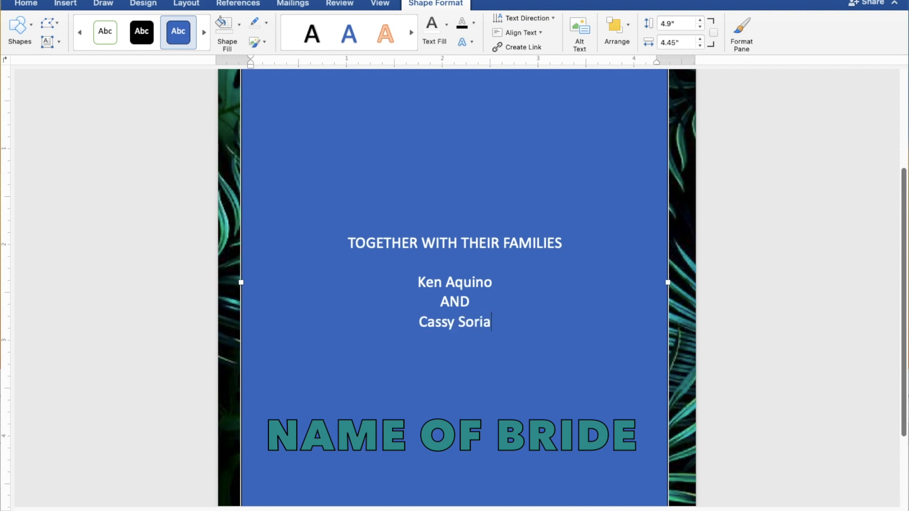
pyautogui.press('Return')
pyautogui.press('Return')
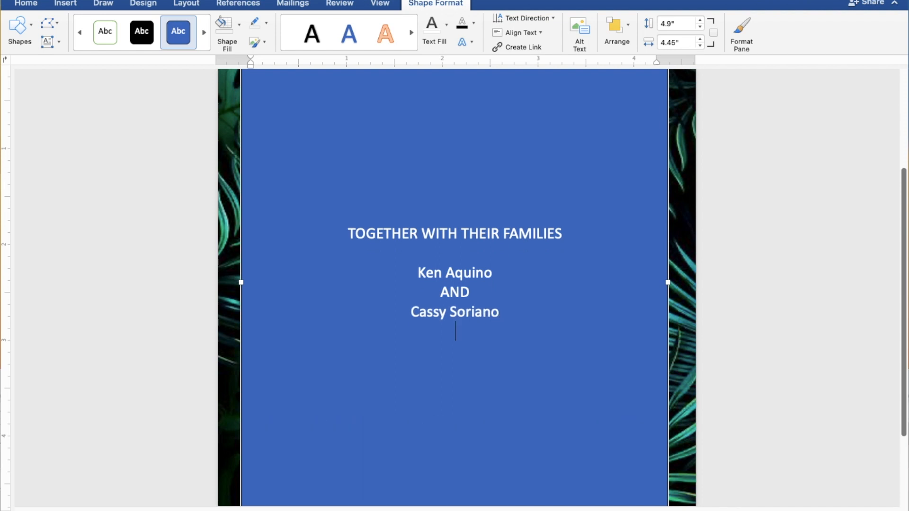
# Step: Add 'REQUEST THE PLEASURE OF YOUR PRESENCE' and 'AS THEY JOYFULLY UNITE IN MARRIAGE' lines
pyautogui.write('REQ')
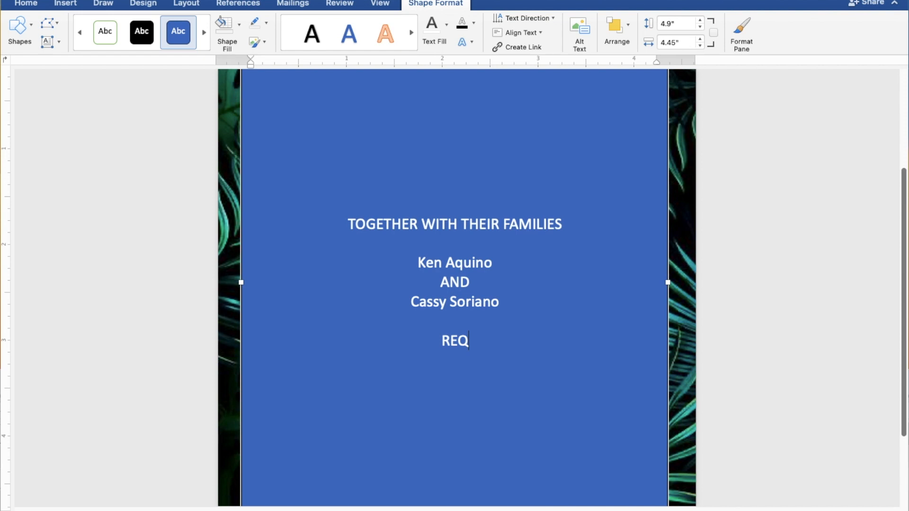
pyautogui.write('UEST')
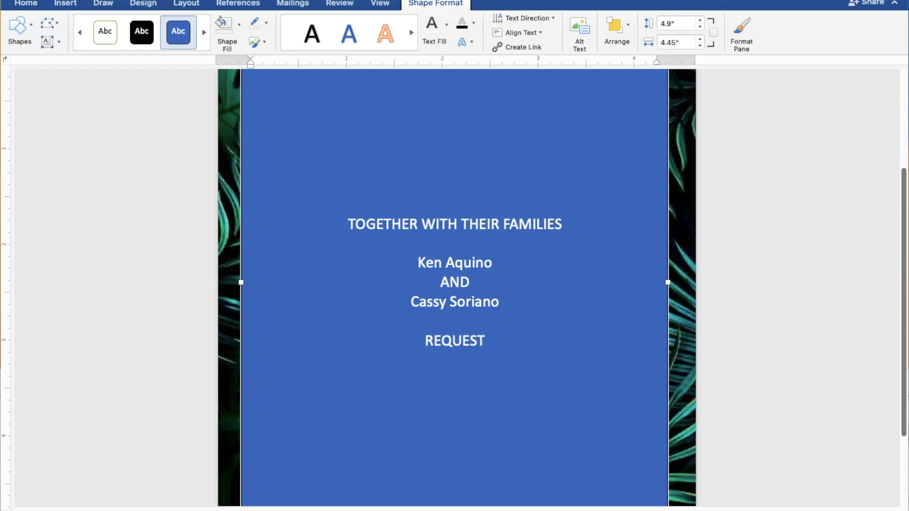
pyautogui.write(' TH')
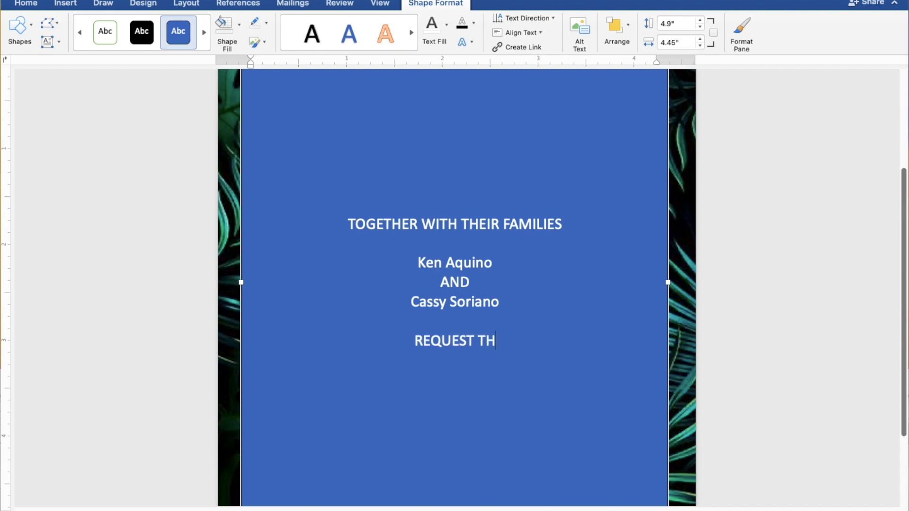
pyautogui.write('E PLEASU')
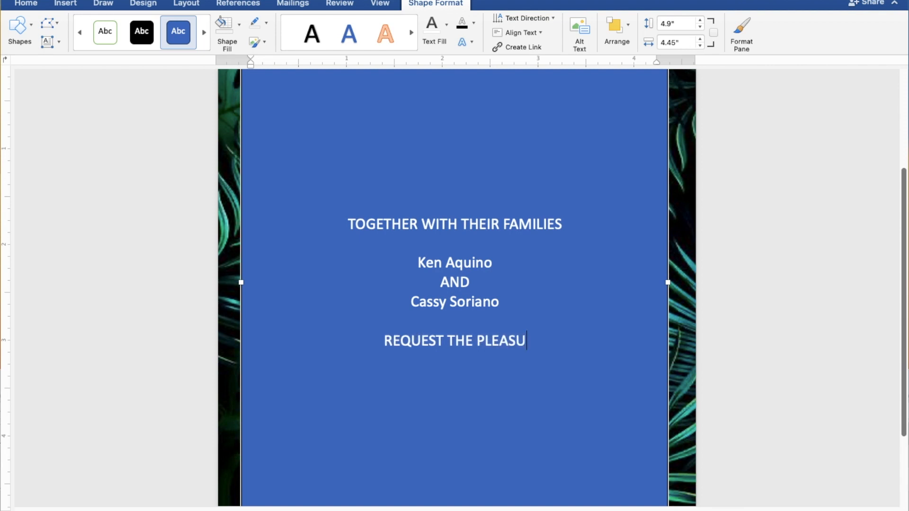
pyautogui.write('RE OF ')
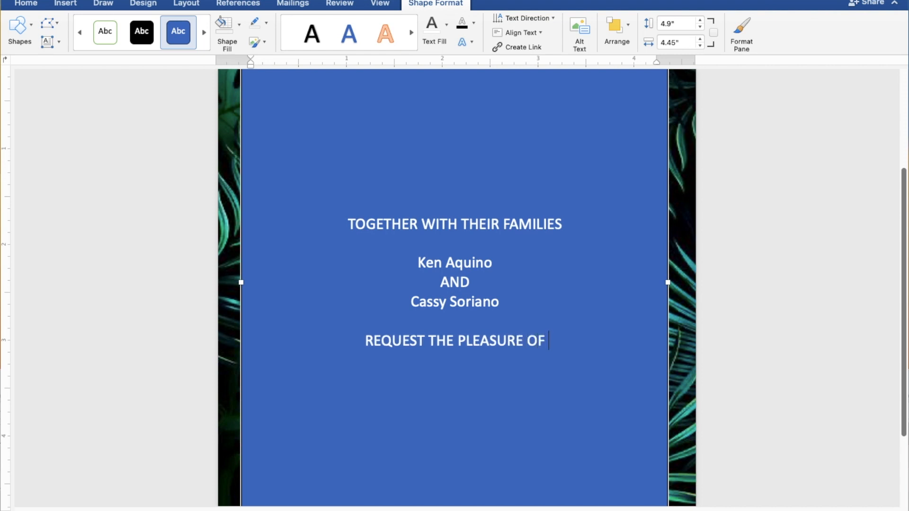
pyautogui.write('YO')
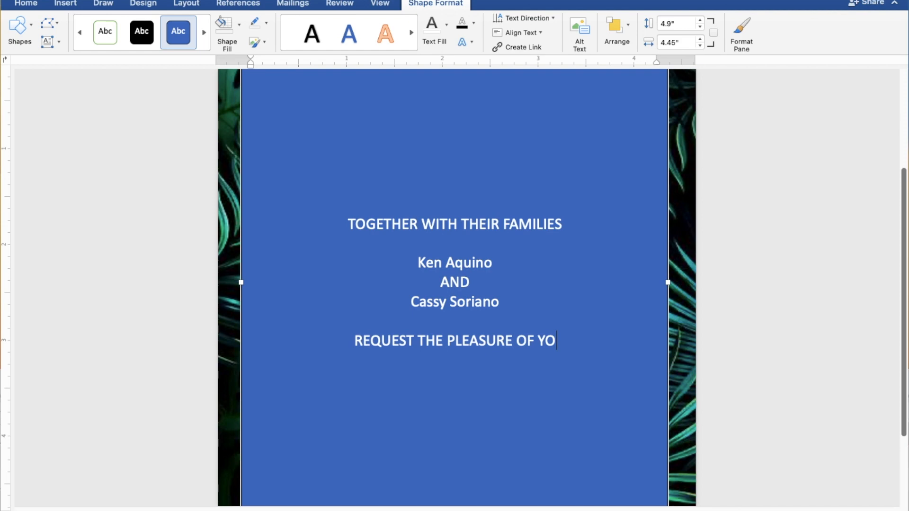
pyautogui.write('UR PRESENC')
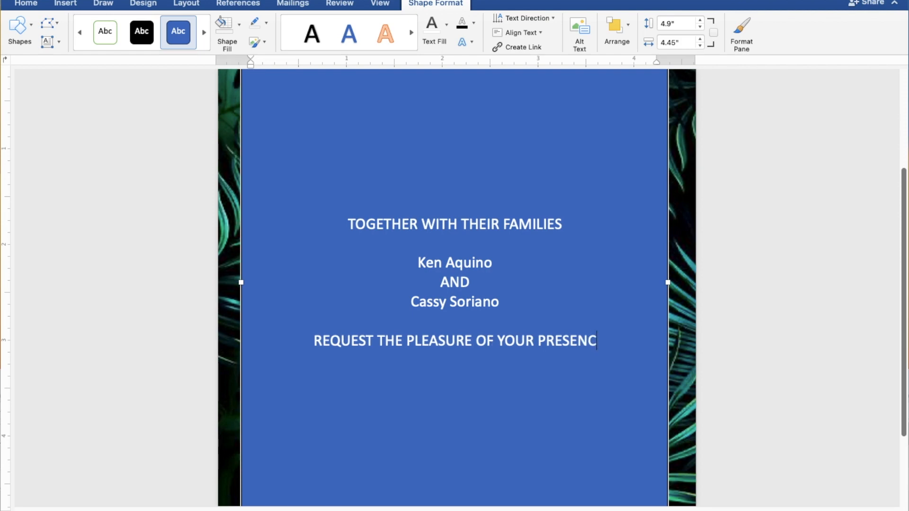
pyautogui.write('E')
pyautogui.press('Return')
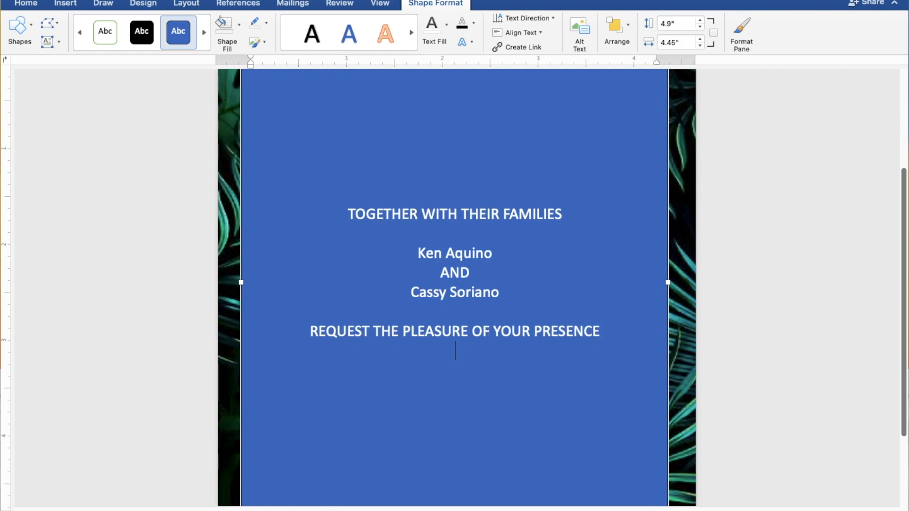
pyautogui.write('AS THEY JOYFULL')
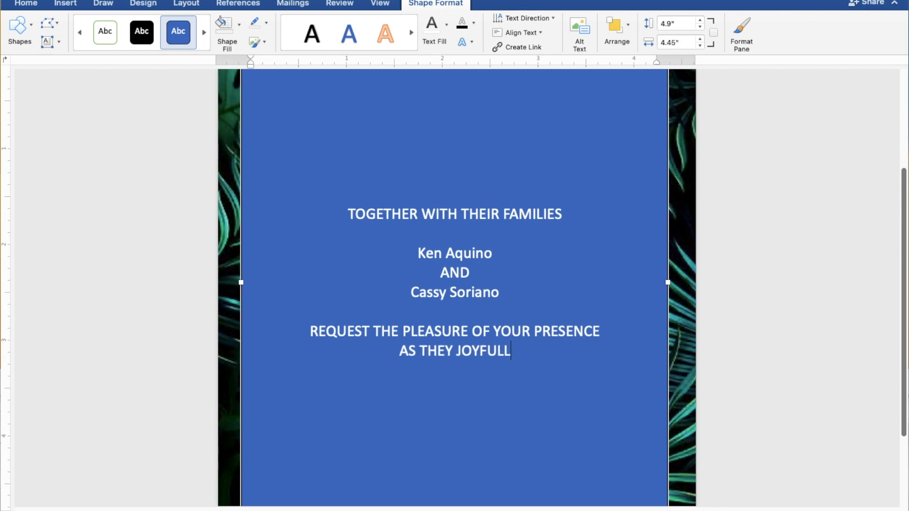
pyautogui.write('Y U')
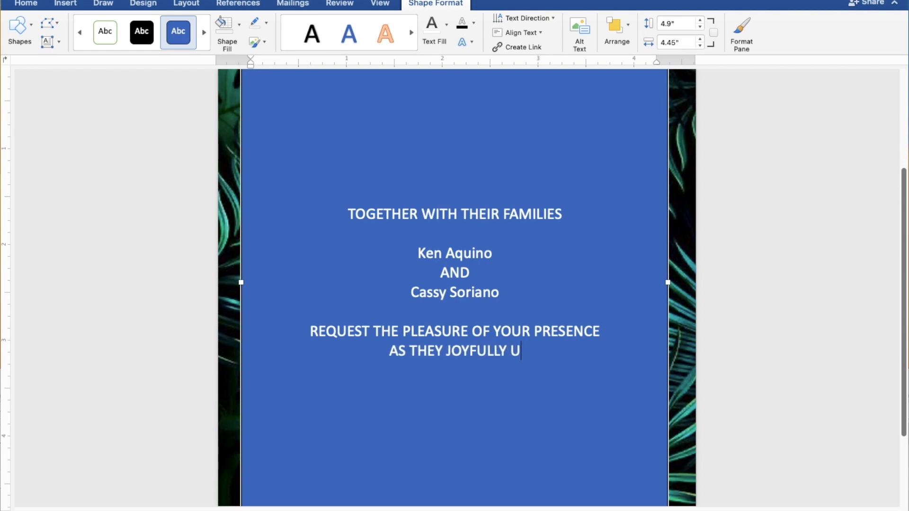
pyautogui.write('NIT')
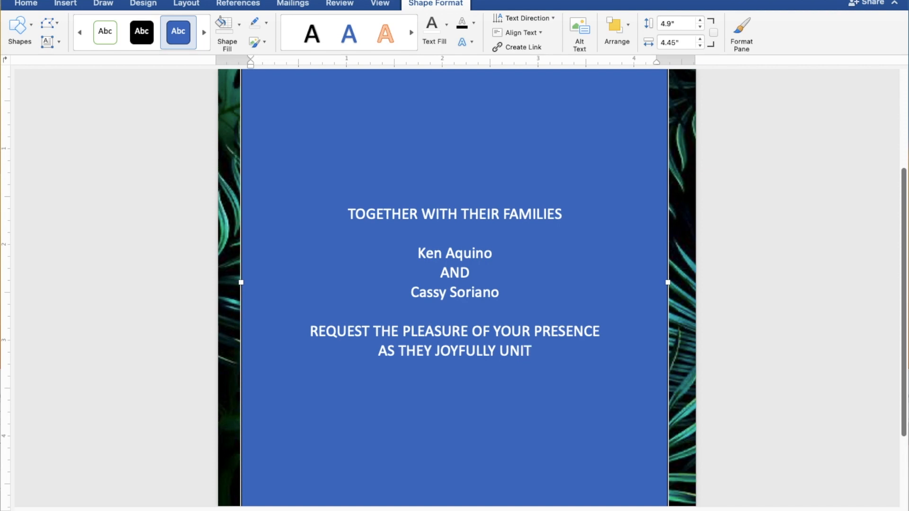
pyautogui.write('E IN MARR')
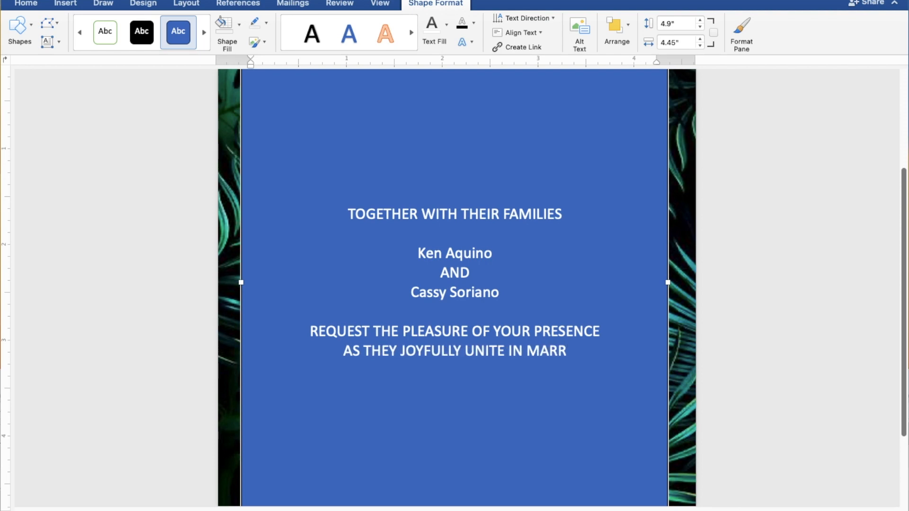
pyautogui.write('IAGE')
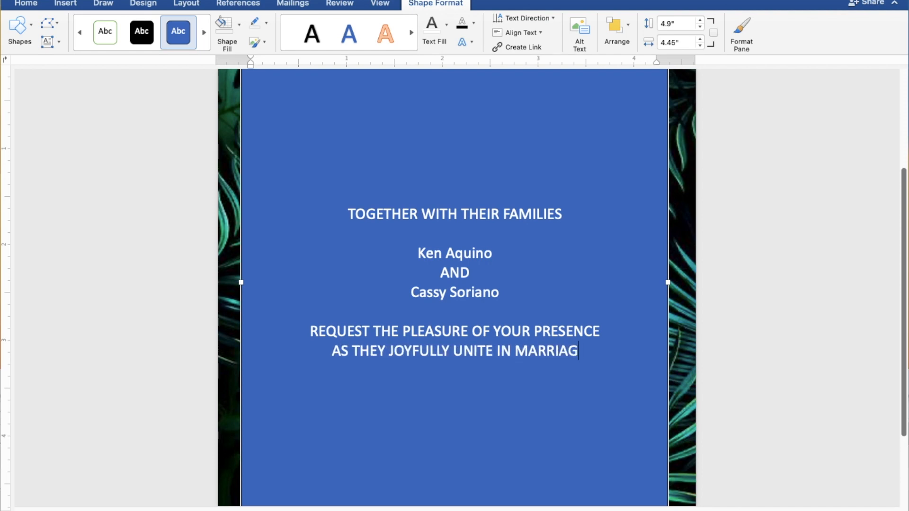
pyautogui.press('Return')
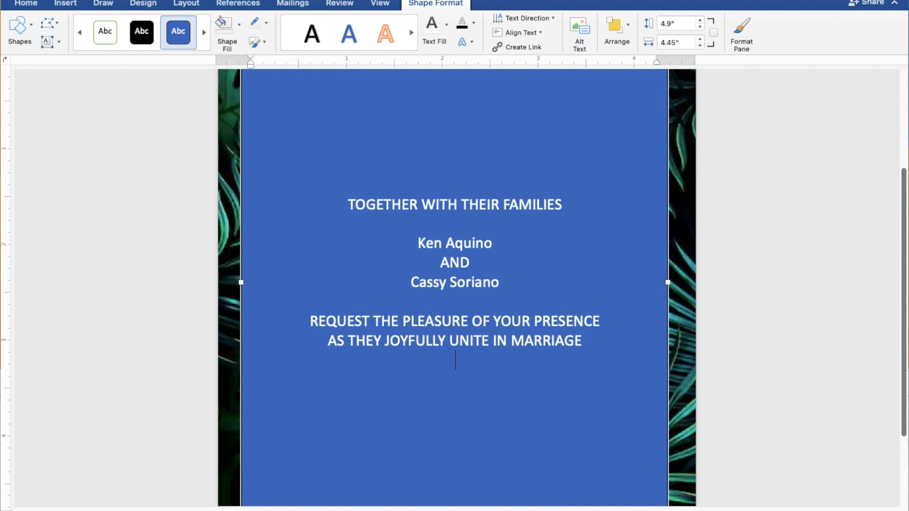
pyautogui.press('Return')
# Step: Type 'SUNDAY', 'AUGUST 27, 2023' and '10:00 IN THE MORNING' on separate lines
pyautogui.write('S')
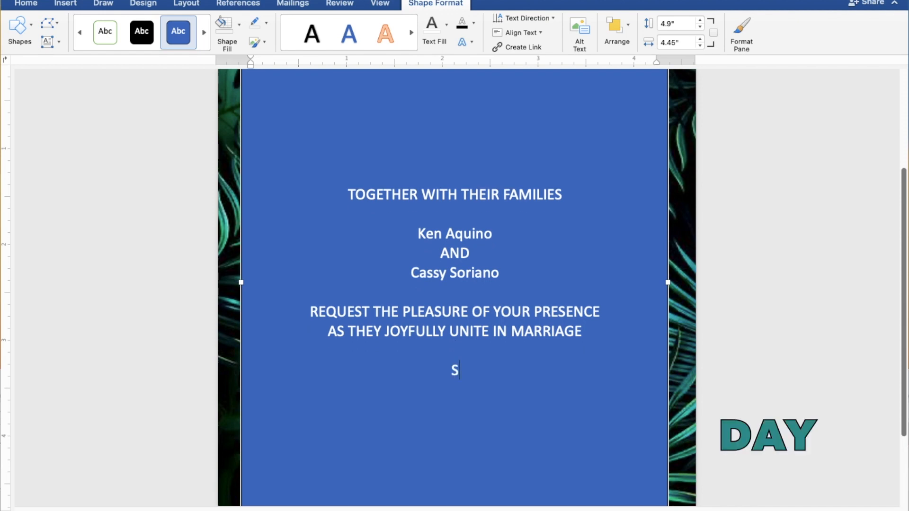
pyautogui.write('UNDA')
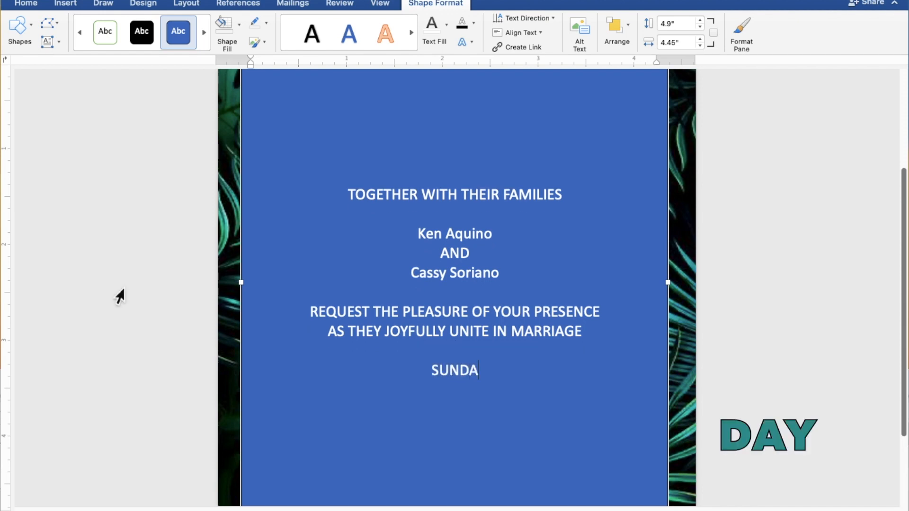
pyautogui.write('Y')
pyautogui.press('Return')
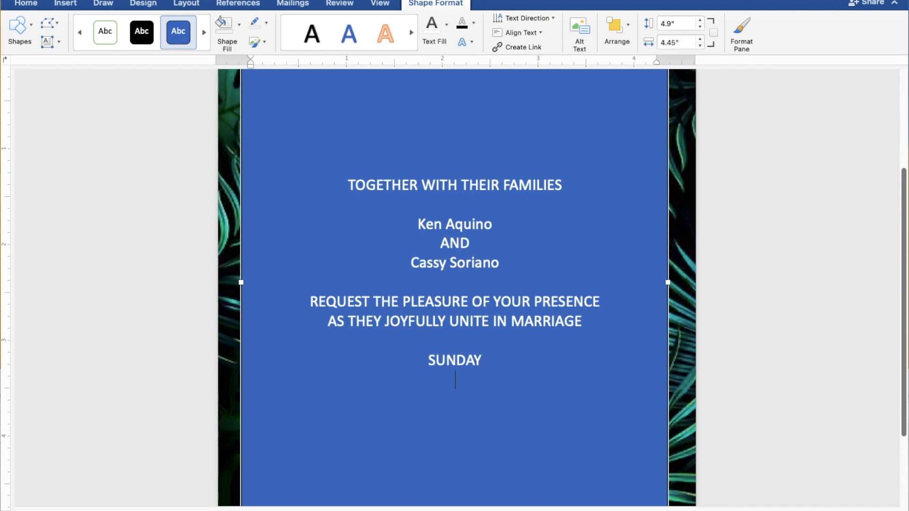
pyautogui.write('A')
pyautogui.write('U')
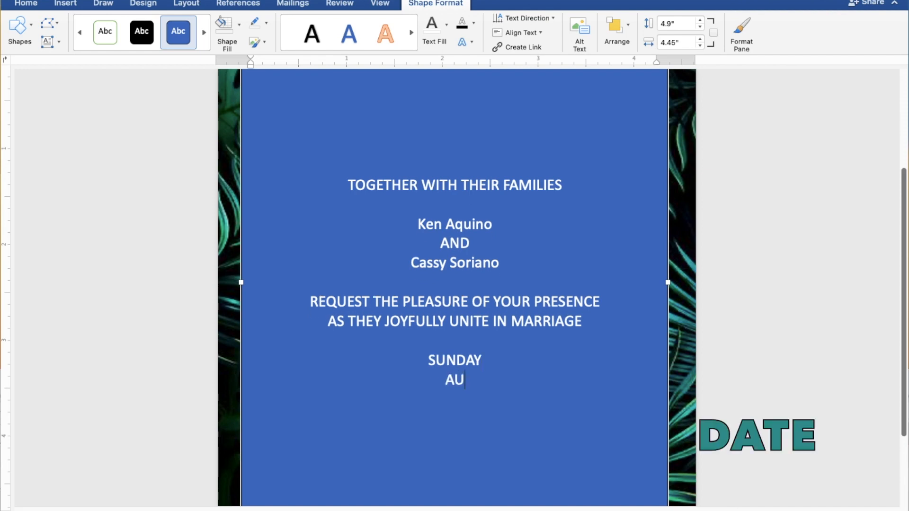
pyautogui.write('GUST 2')
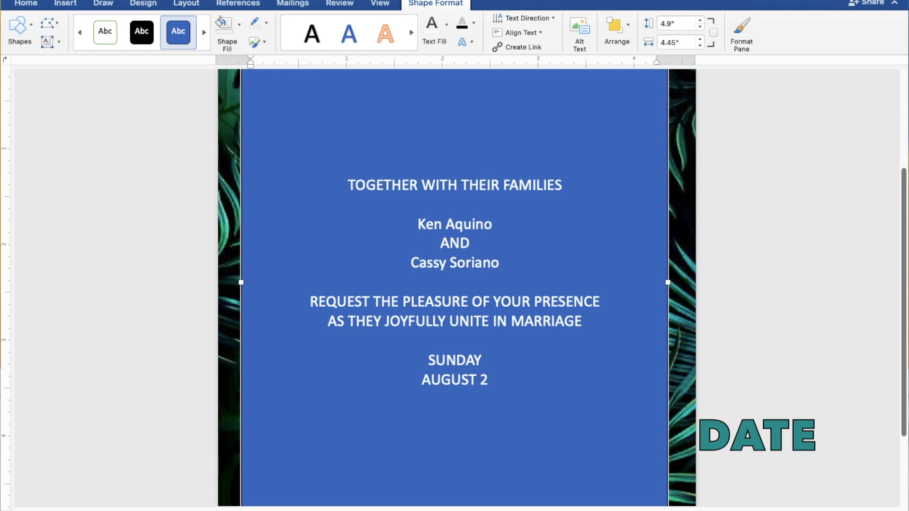
pyautogui.write('7,')
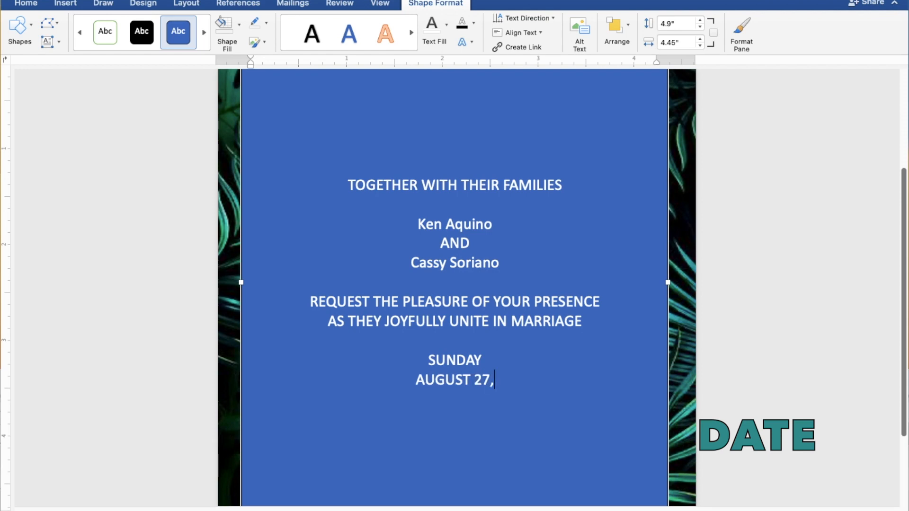
pyautogui.write(' 20')
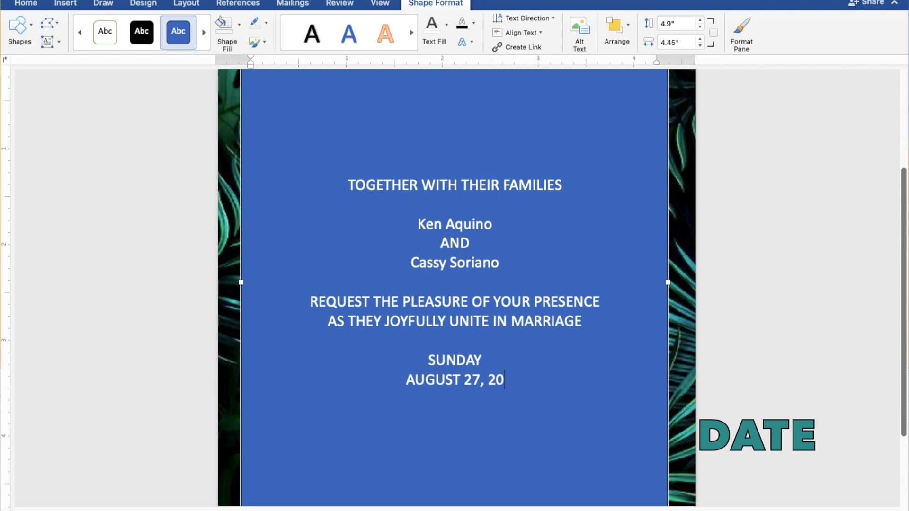
pyautogui.write('23')
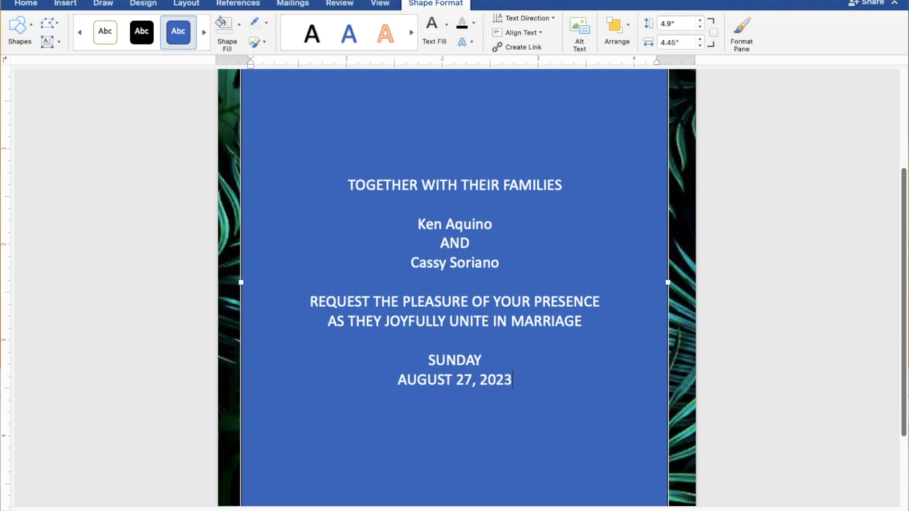
pyautogui.press('Return')
pyautogui.write('10')
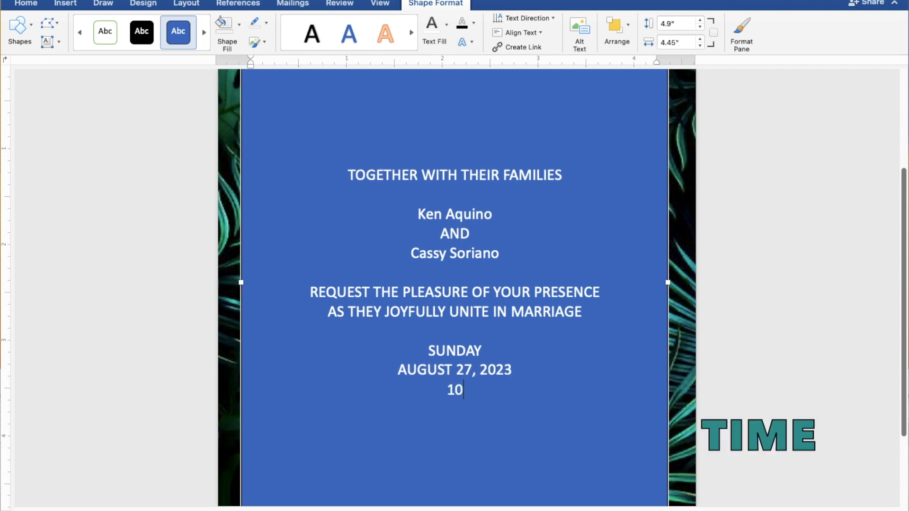
pyautogui.write(':00 IN T')
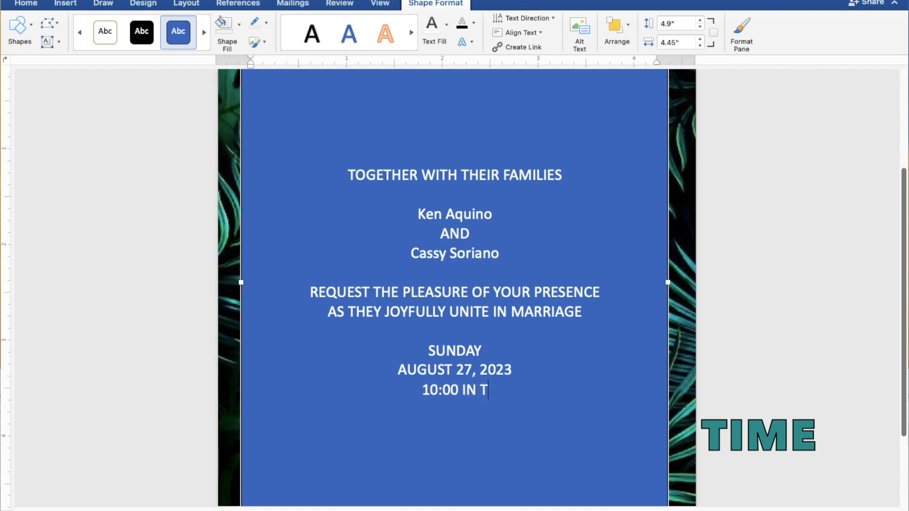
pyautogui.write('HE MORNING')
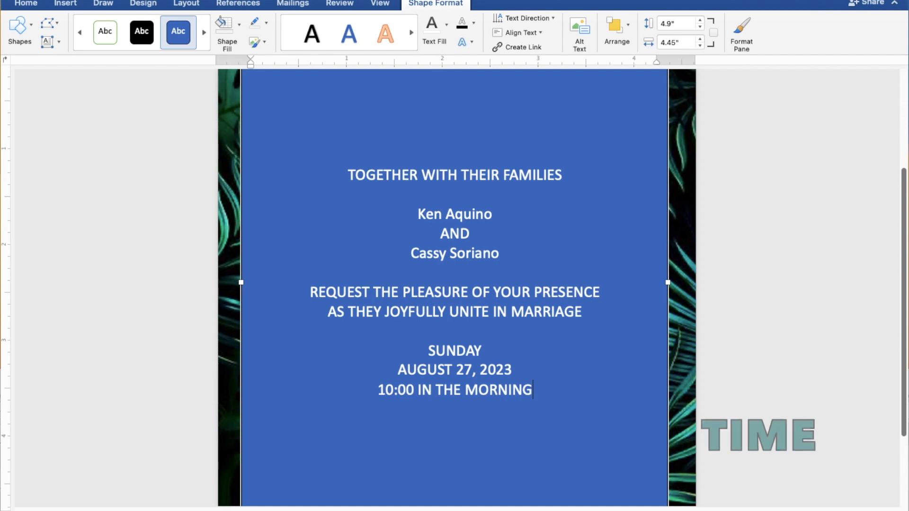
pyautogui.press('Return')
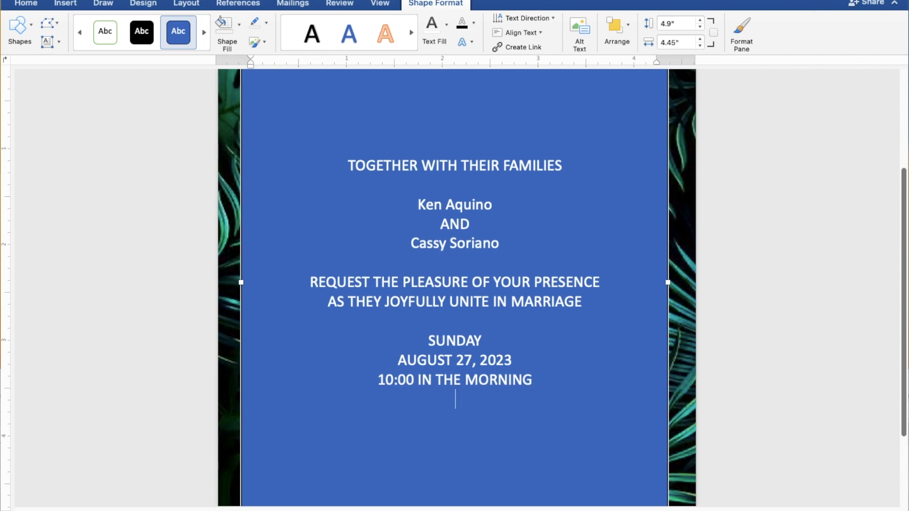
# Step: Add 'ST. THOMAS AQUINAS PARISH CHURCH', 'MANGALDAN, PANGASINAN' and 'Reception to follow' lines
pyautogui.write('ST. T')
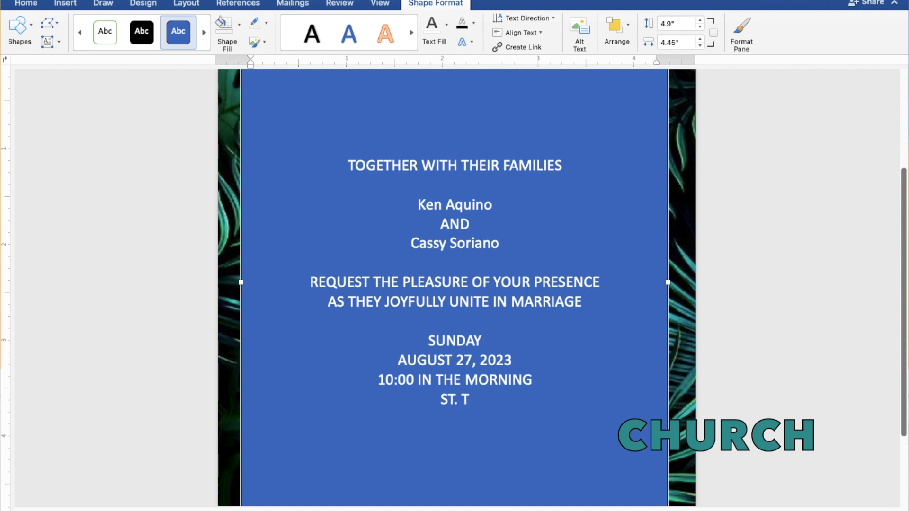
pyautogui.write('HOMAS')
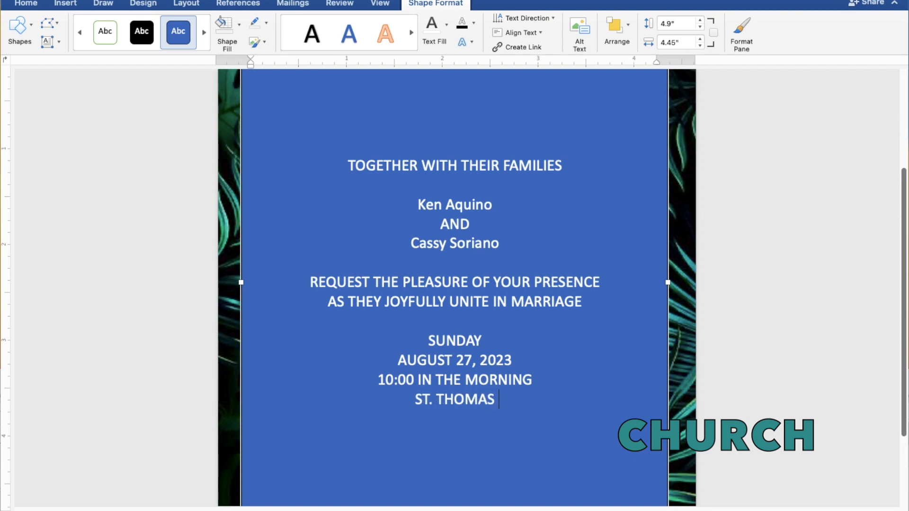
pyautogui.write(' AQU')
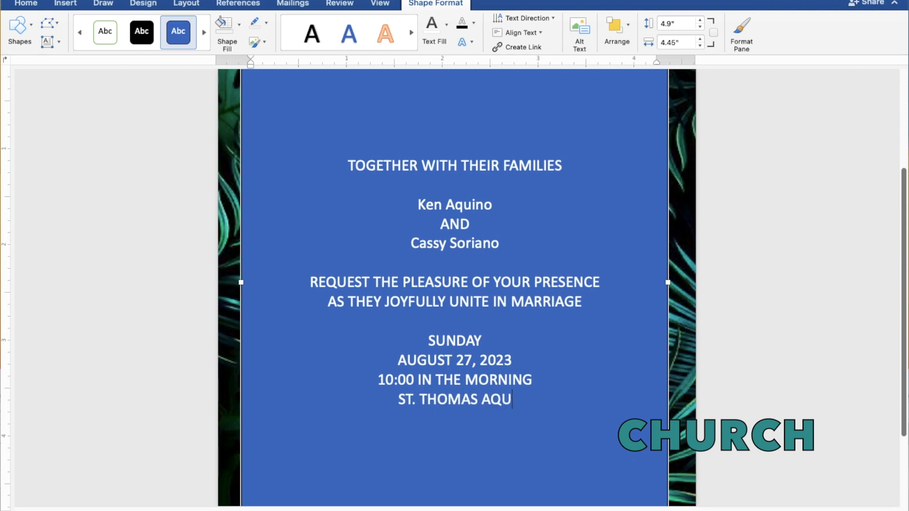
pyautogui.write('INAS')
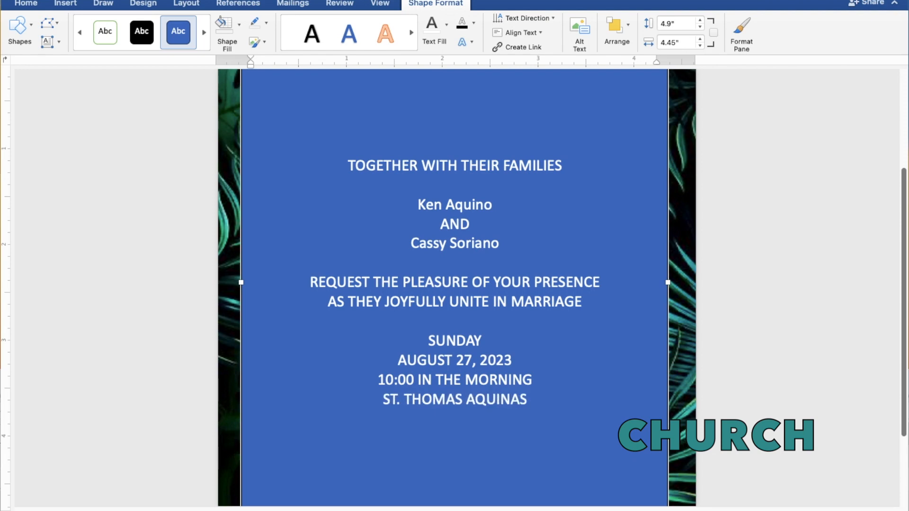
pyautogui.write(' PA')
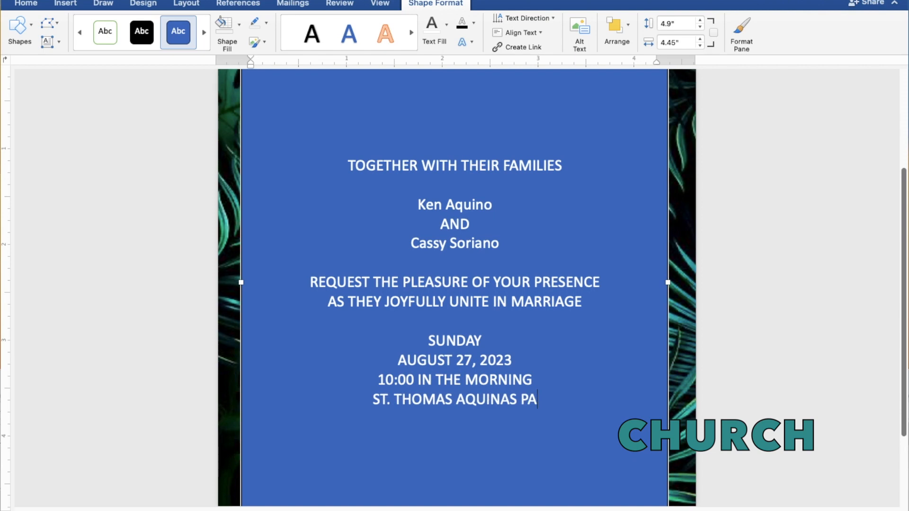
pyautogui.write('RIS')
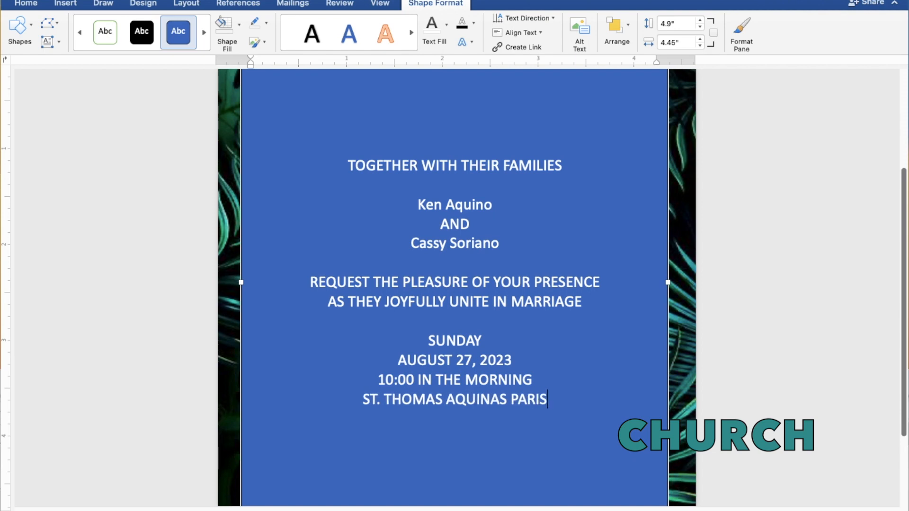
pyautogui.write('H C')
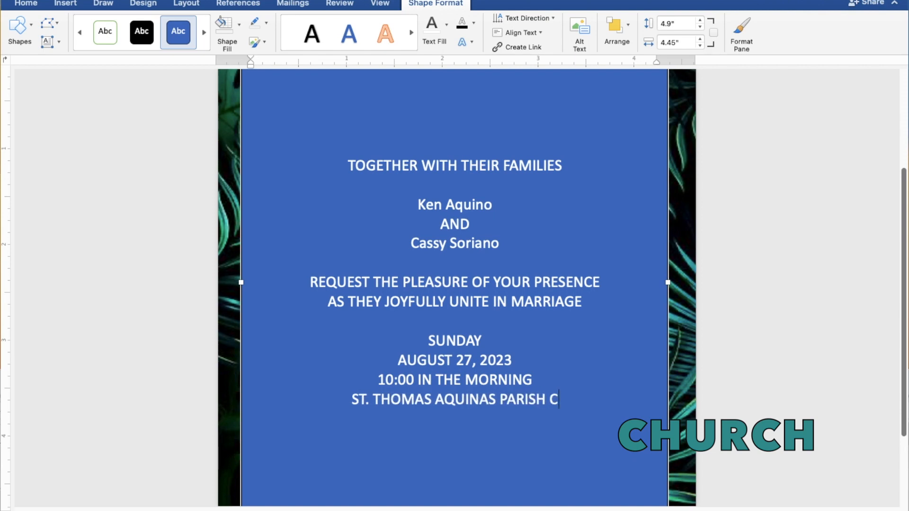
pyautogui.write('HURCH')
pyautogui.press('Return')
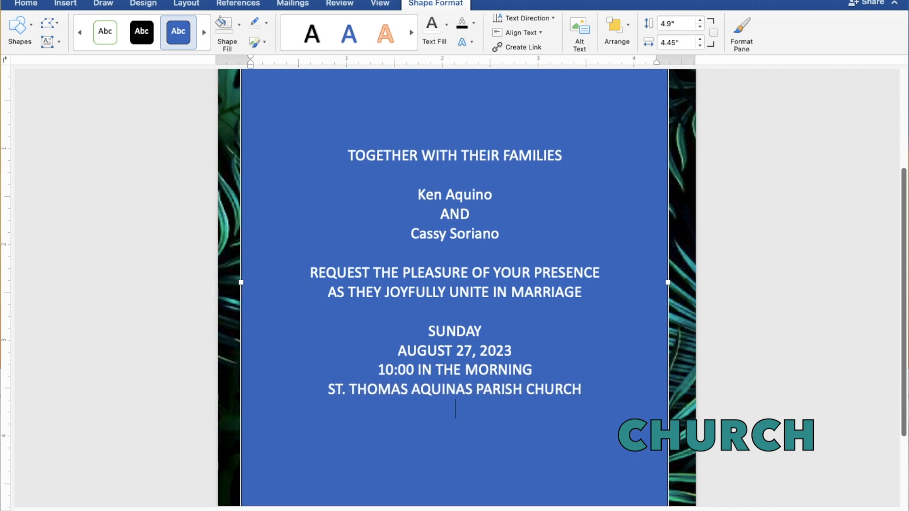
pyautogui.write('MANGAL')
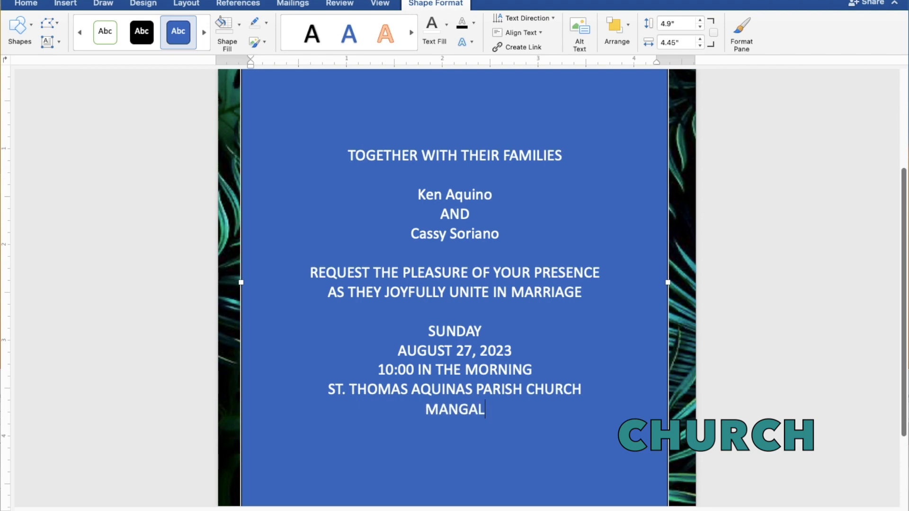
pyautogui.write('DAN, PA')
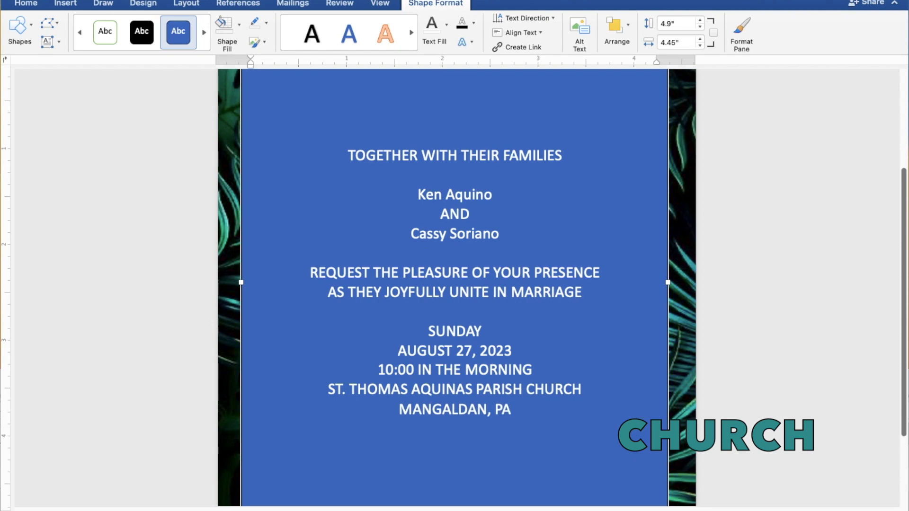
pyautogui.write('NGA')
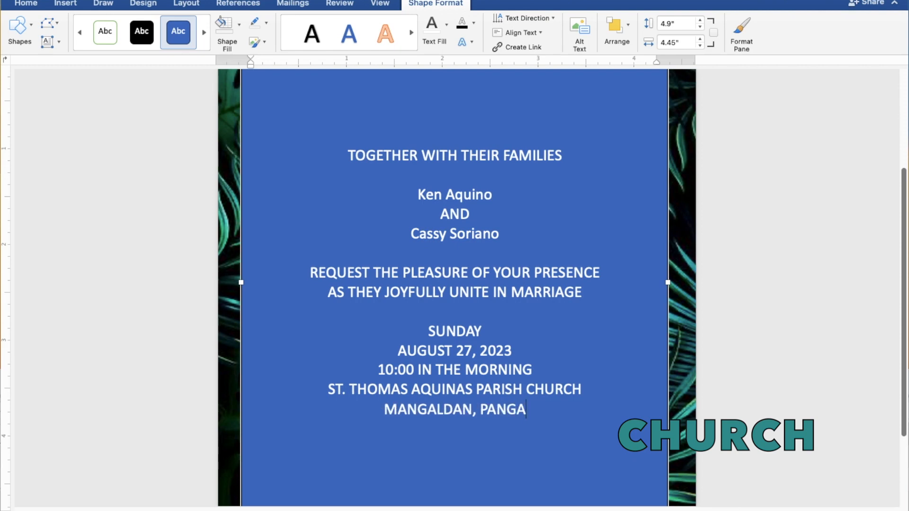
pyautogui.write('SINAN')
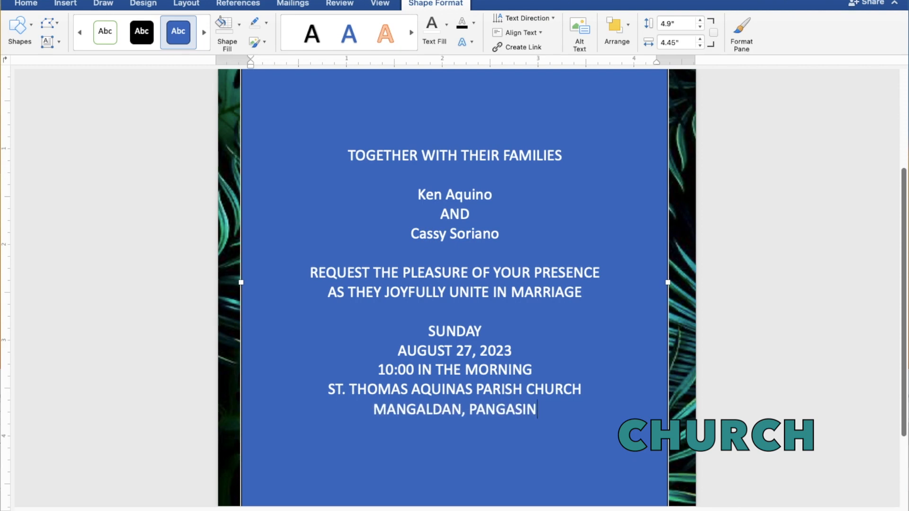
pyautogui.press('Return')
pyautogui.press('Return')
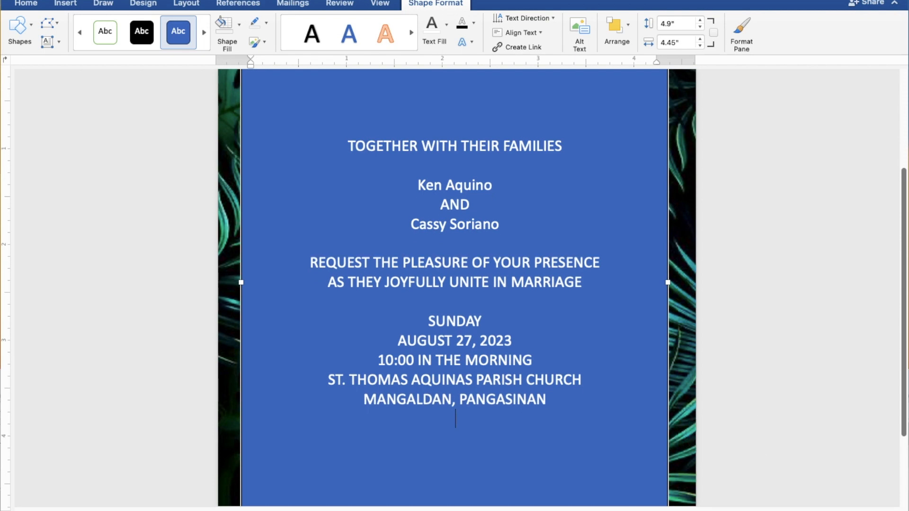
pyautogui.write('Rece')
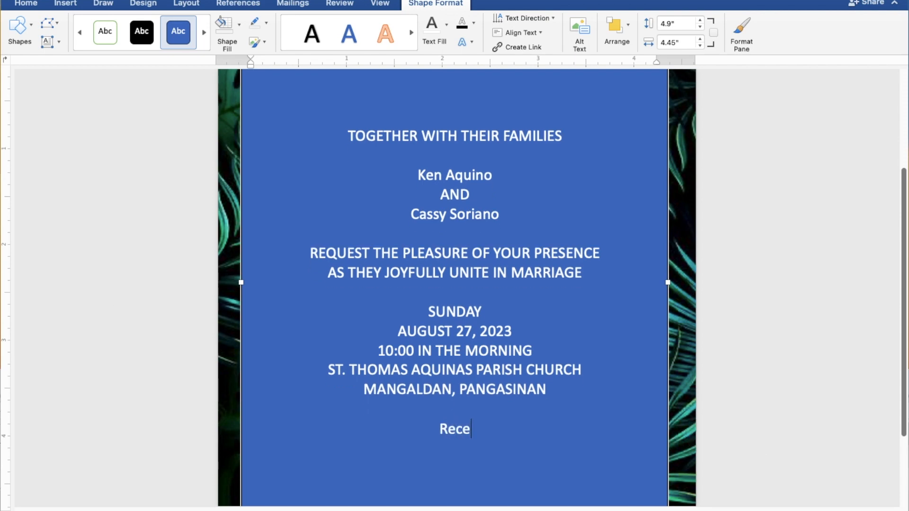
pyautogui.write('pti')
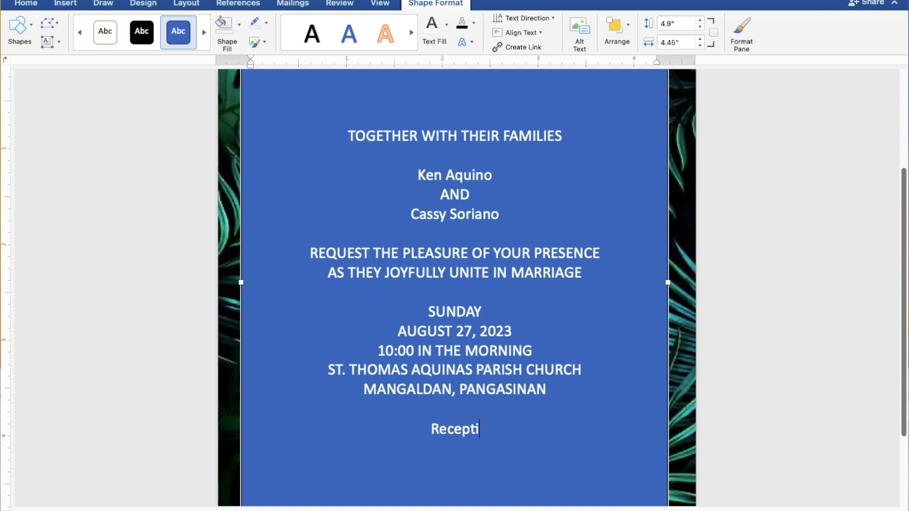
pyautogui.write('on t')
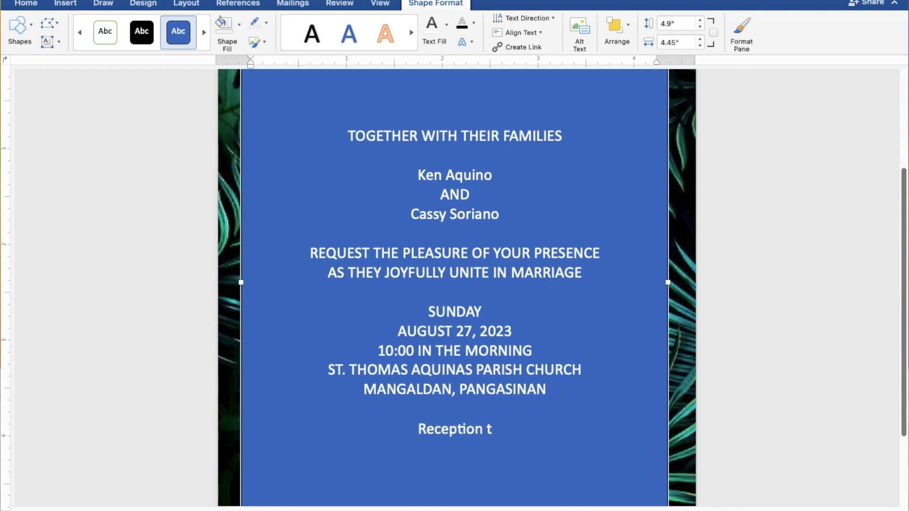
pyautogui.write('o f')
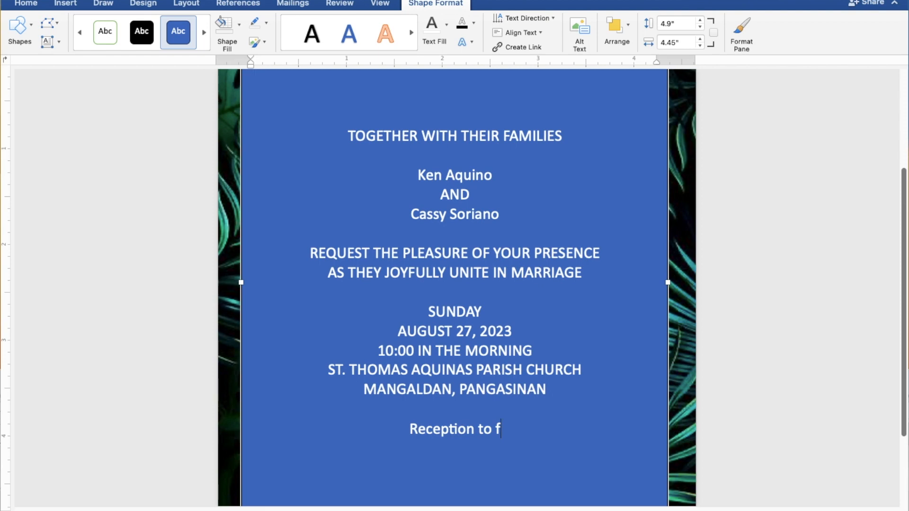
pyautogui.write('ollow')
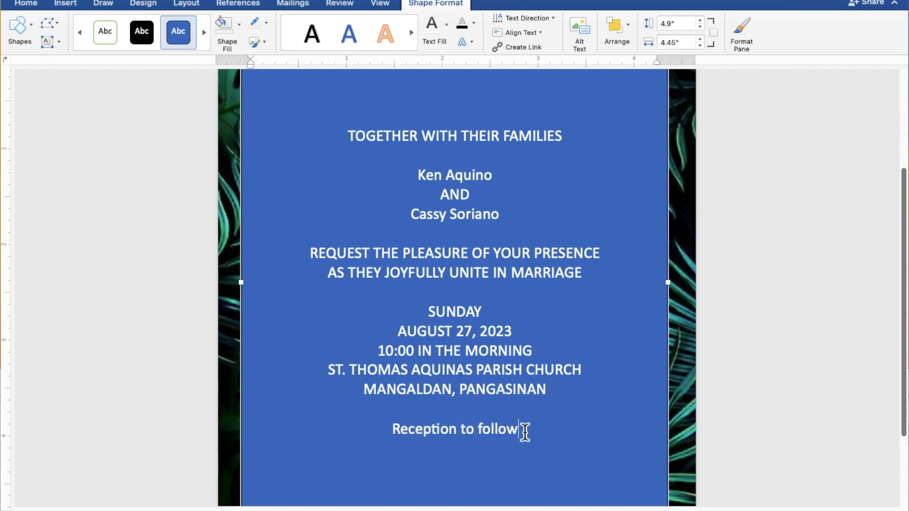
# Step: Set the text box to No Fill and No Outline
pyautogui.moveTo(526, 430); pyautogui.dragTo(349, 147)
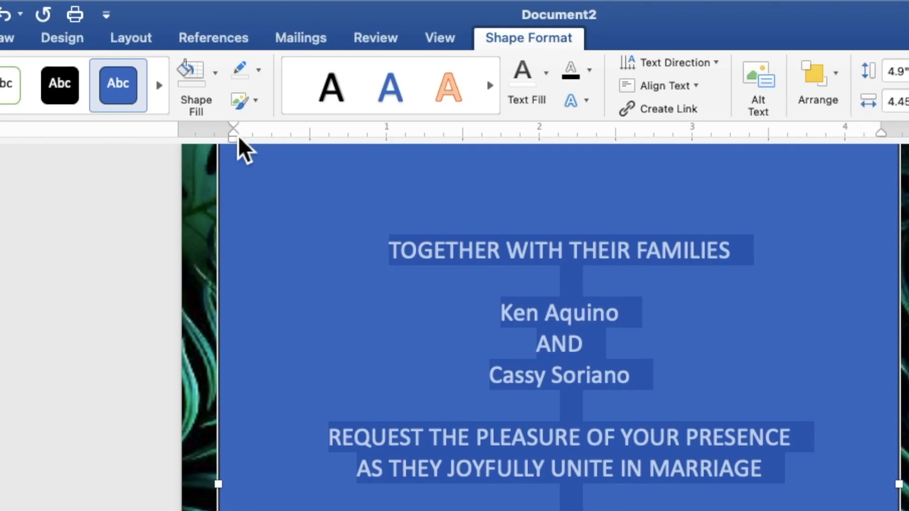
pyautogui.click(217, 86)
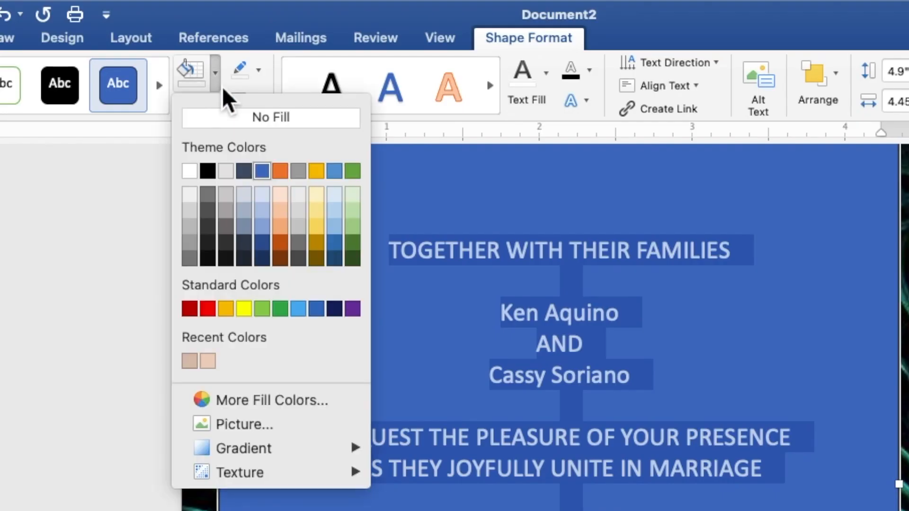
pyautogui.click(226, 118)
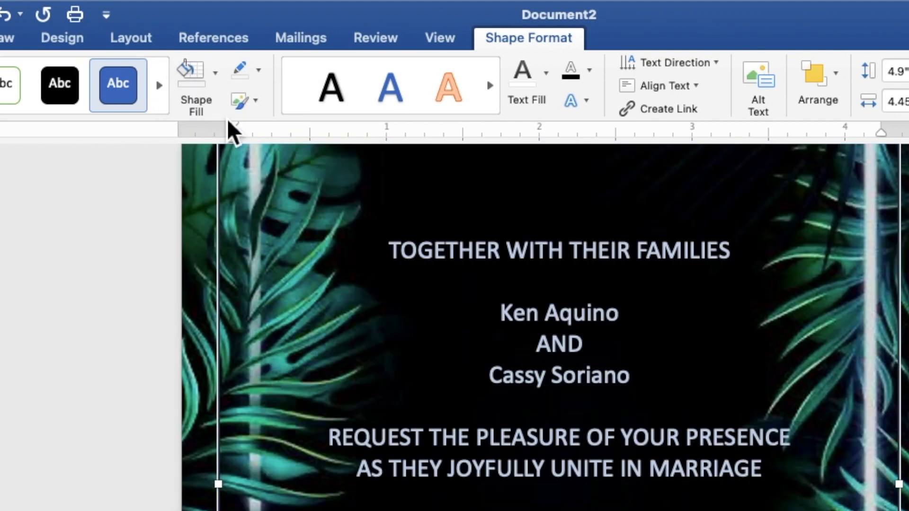
pyautogui.click(261, 77)
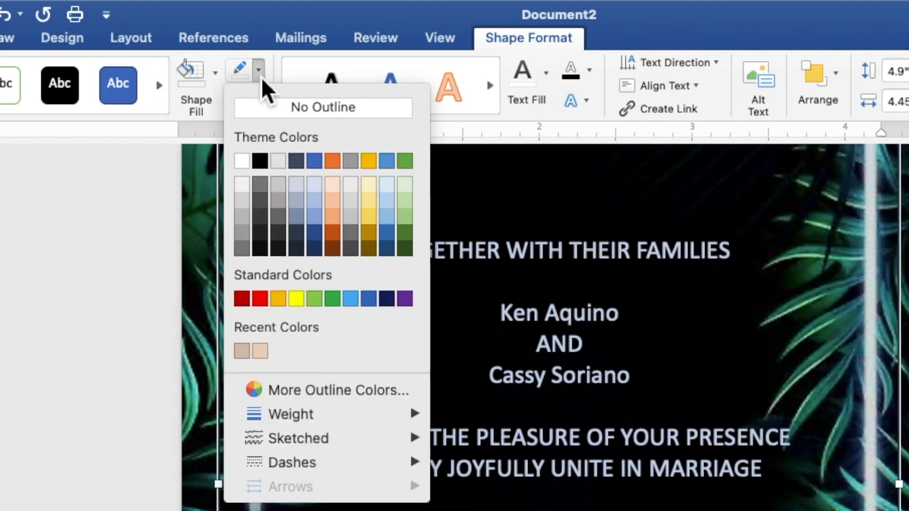
pyautogui.click(265, 107)
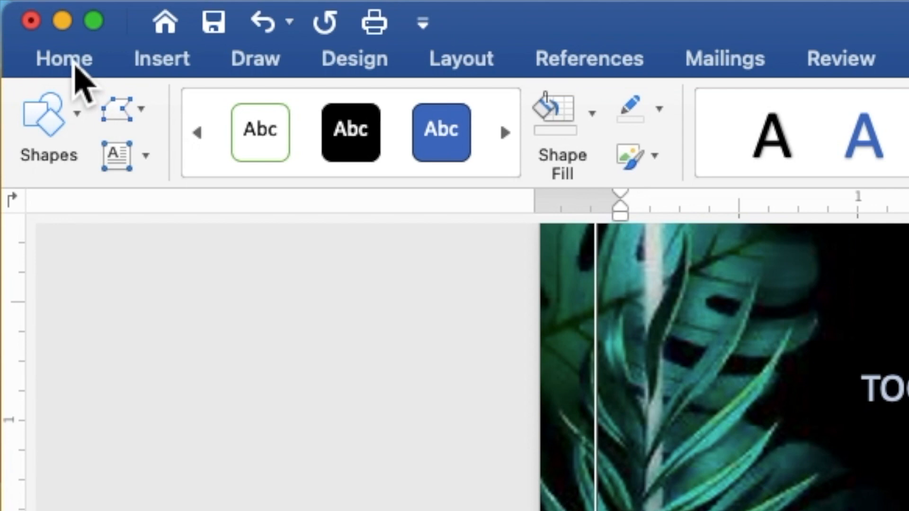
# Step: Format the invitation text in Times New Roman at size 9
pyautogui.click(66, 59)
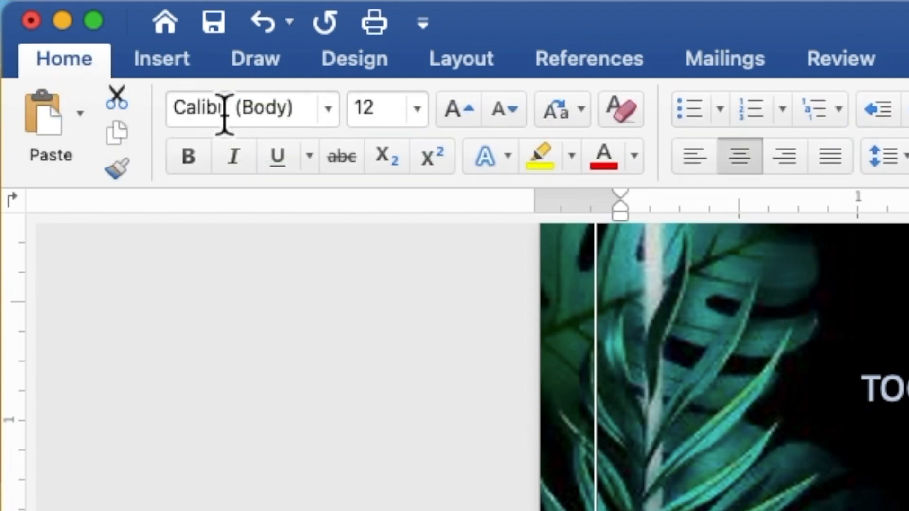
pyautogui.click(328, 110)
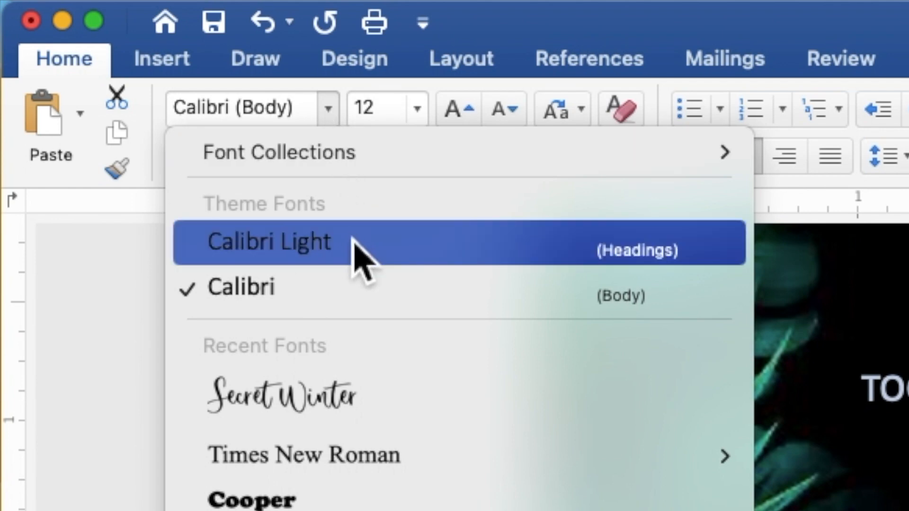
pyautogui.moveTo(371, 458)
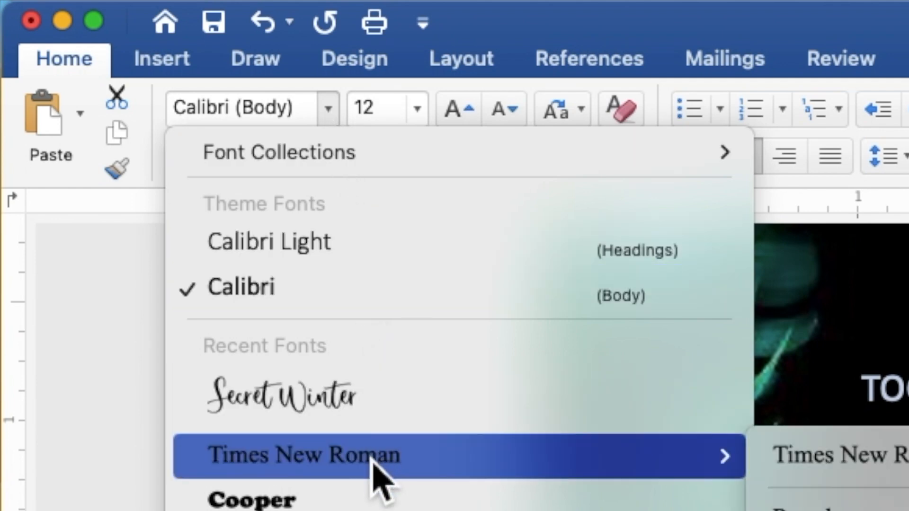
pyautogui.click(371, 458)
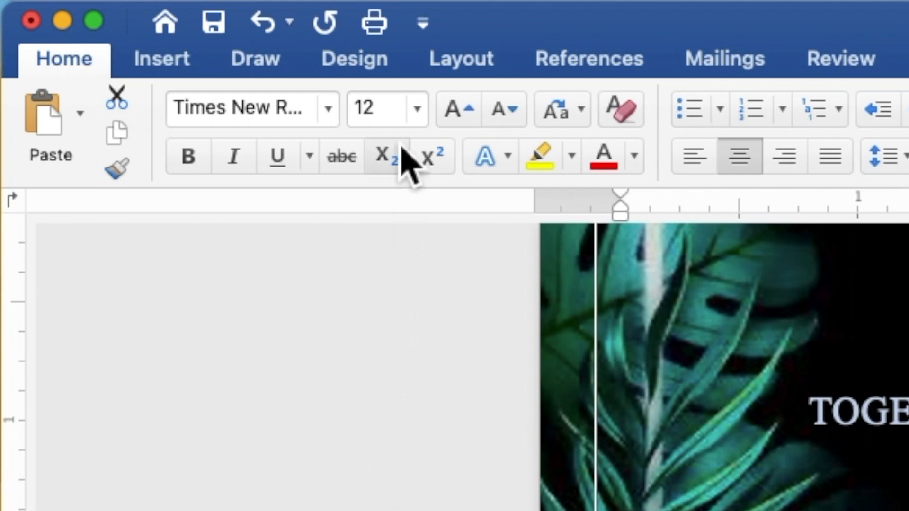
pyautogui.click(393, 122)
pyautogui.doubleClick(362, 121)
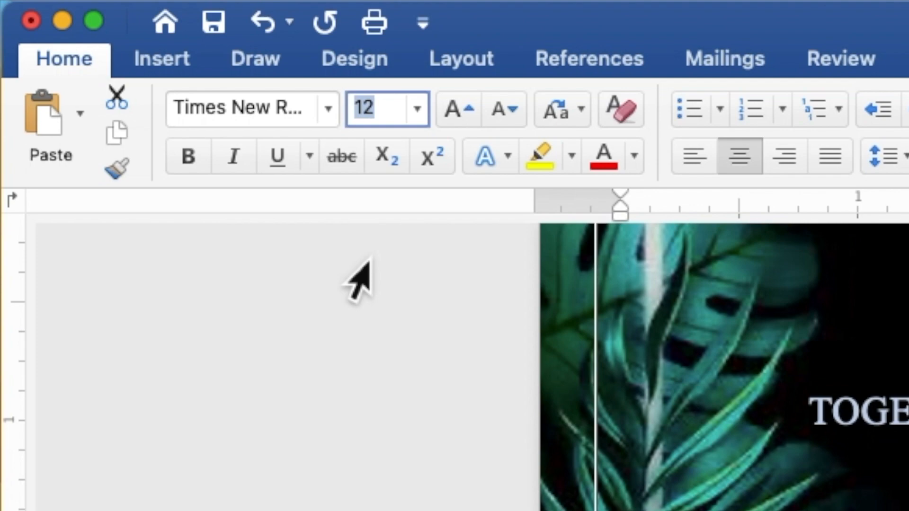
pyautogui.write('9')
pyautogui.press('Return')
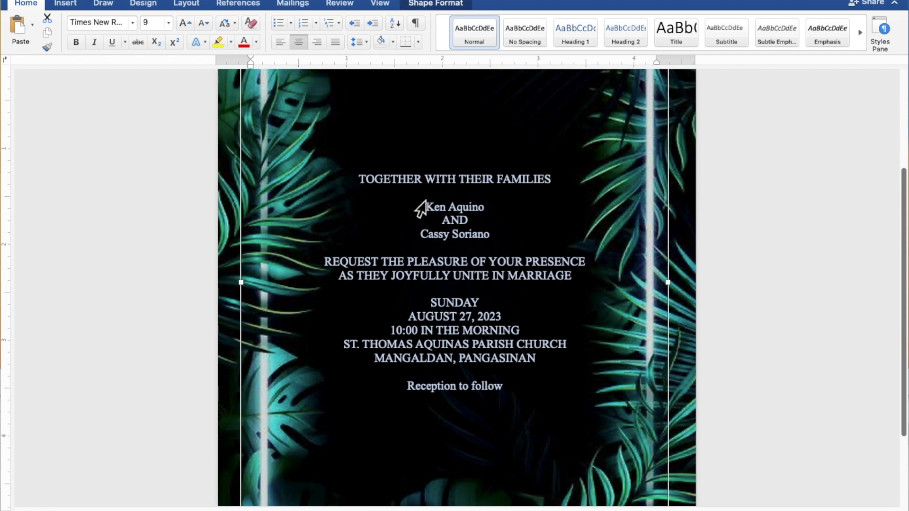
pyautogui.click(493, 211)
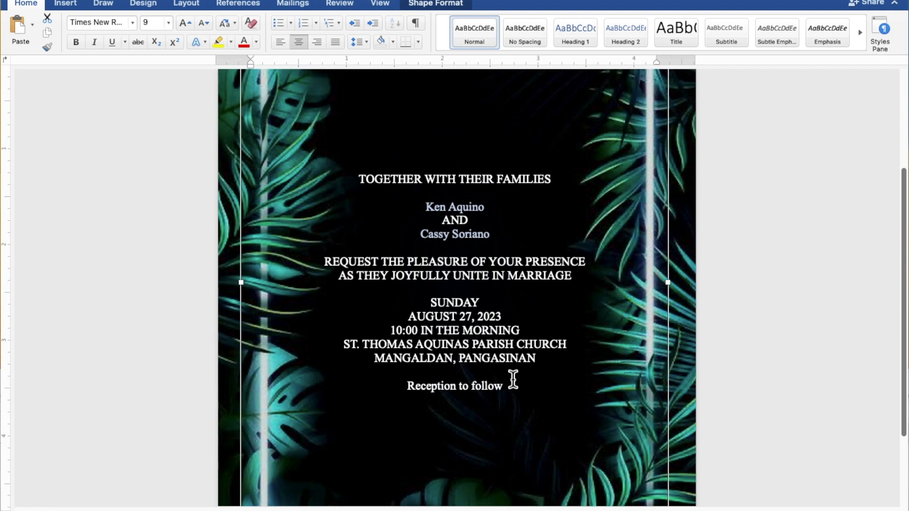
# Step: Set 'Reception to follow' in the Secret Winter font at size 15
pyautogui.moveTo(518, 389); pyautogui.dragTo(445, 392)
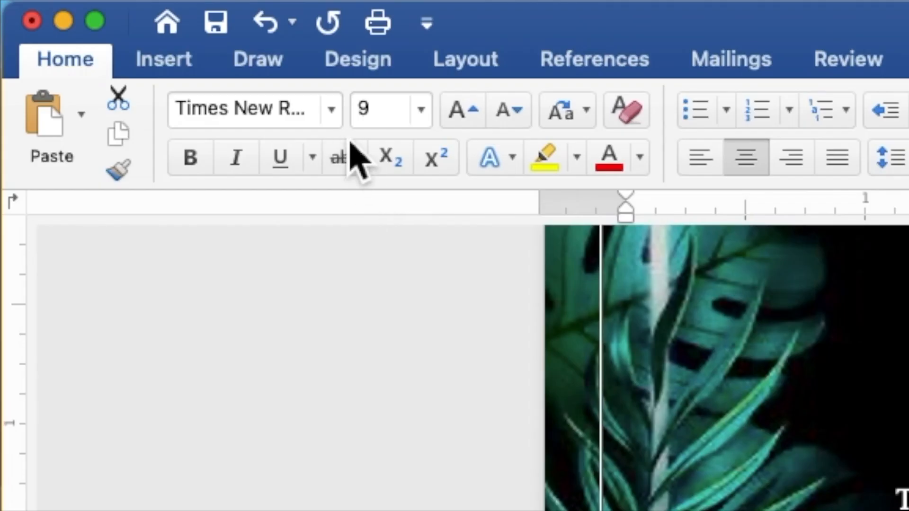
pyautogui.click(343, 120)
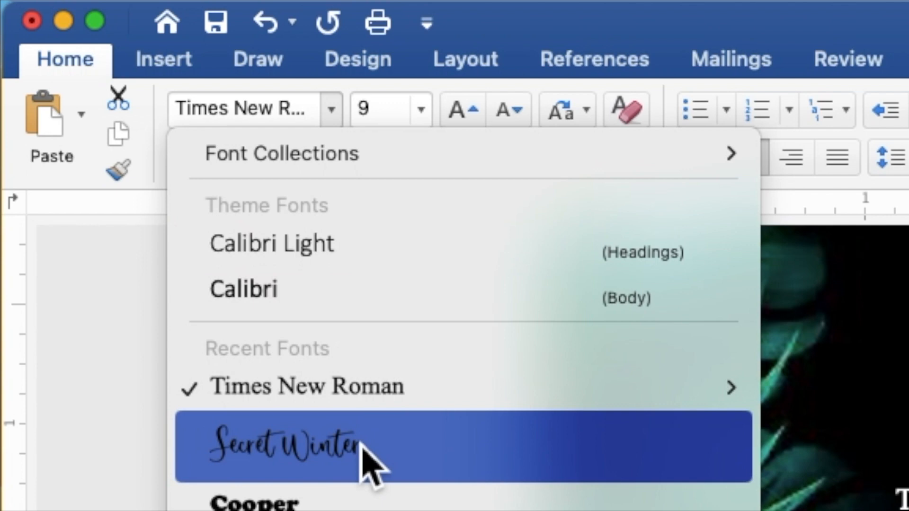
pyautogui.click(369, 467)
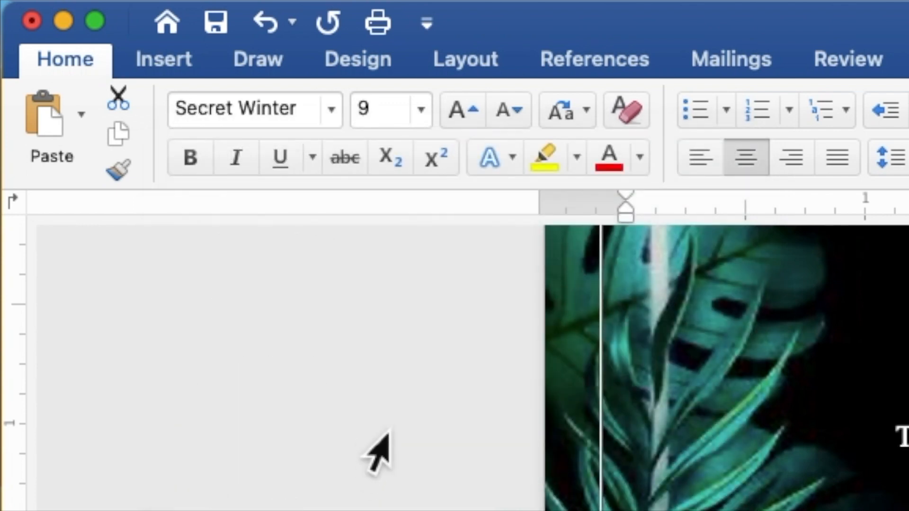
pyautogui.click(384, 111)
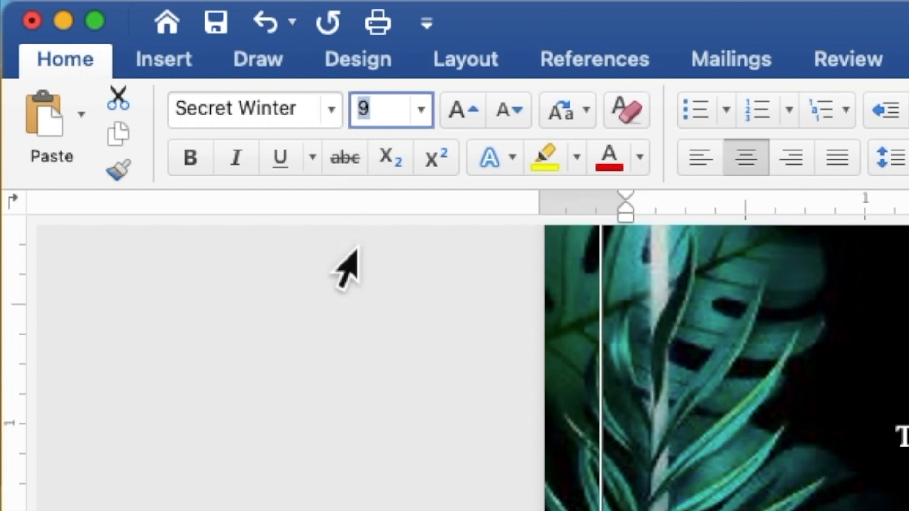
pyautogui.write('15')
pyautogui.press('Return')
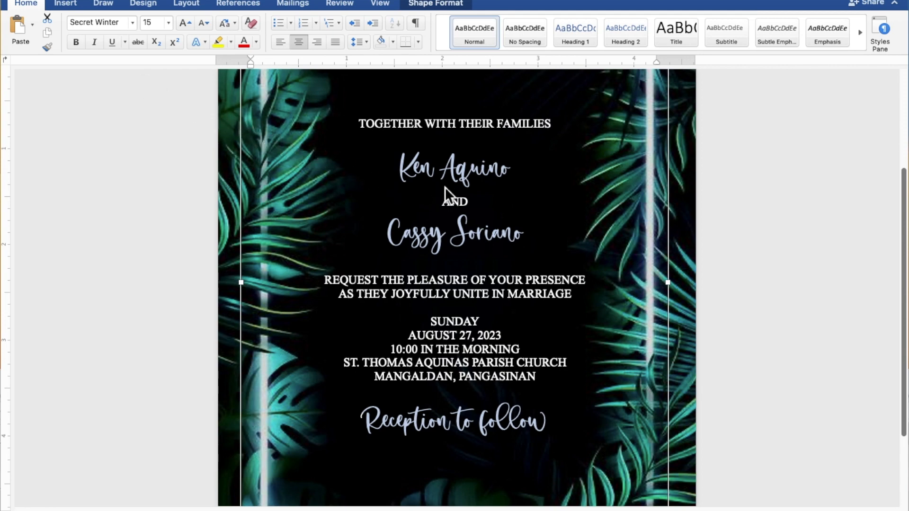
# Step: Set both of the couple's script name lines to font size 25
pyautogui.click(519, 175)
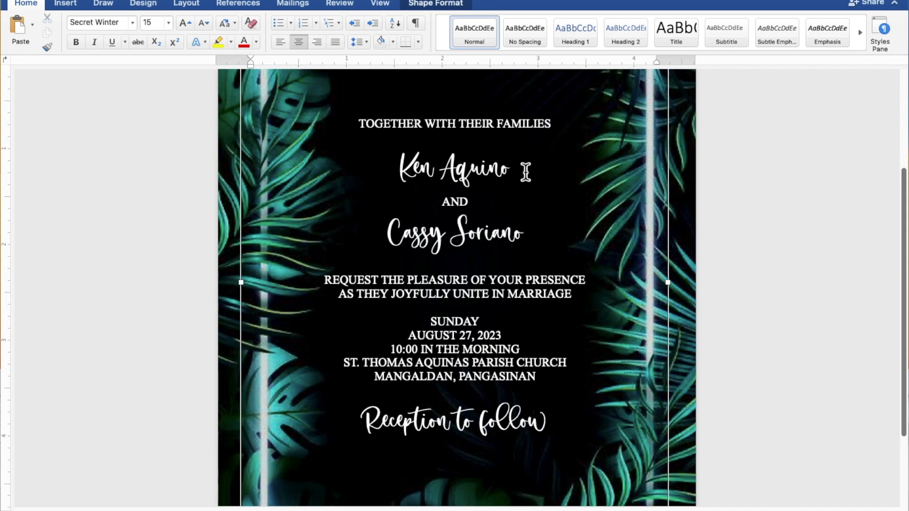
pyautogui.moveTo(506, 171); pyautogui.dragTo(413, 178)
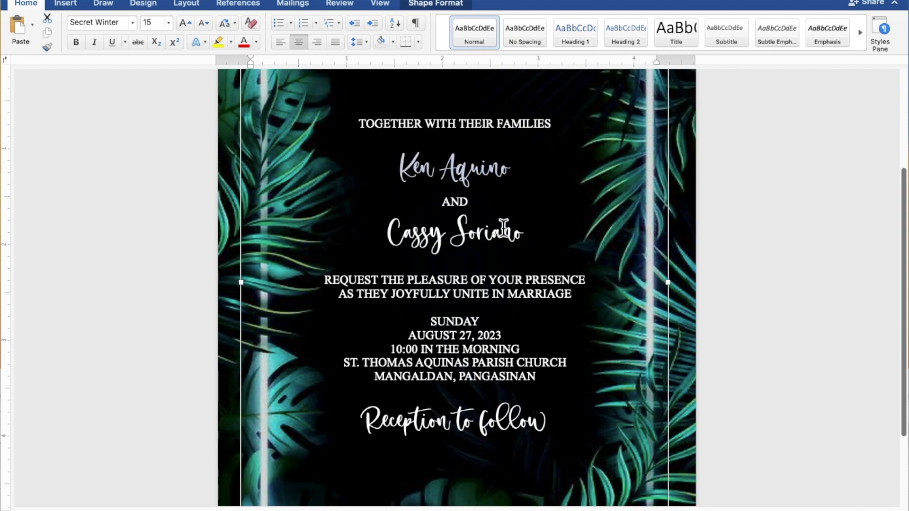
pyautogui.moveTo(539, 239); pyautogui.dragTo(421, 244)
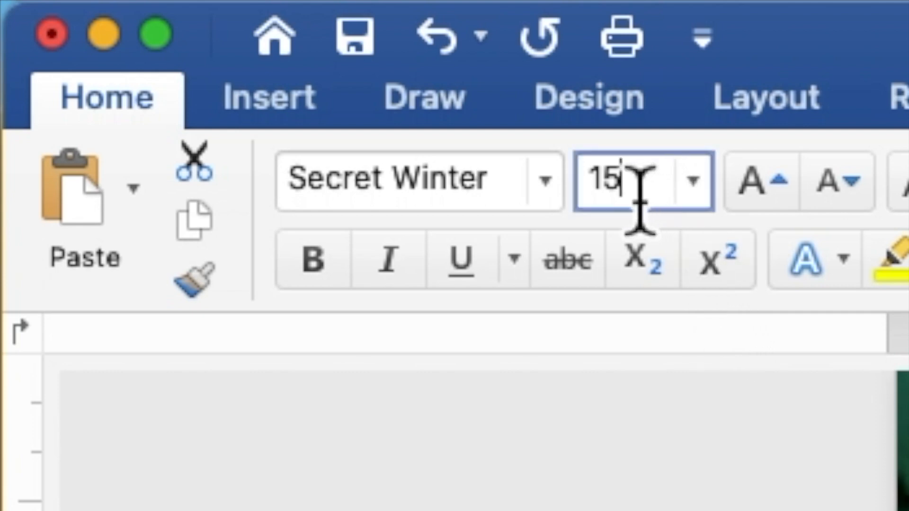
pyautogui.moveTo(644, 197); pyautogui.dragTo(591, 203)
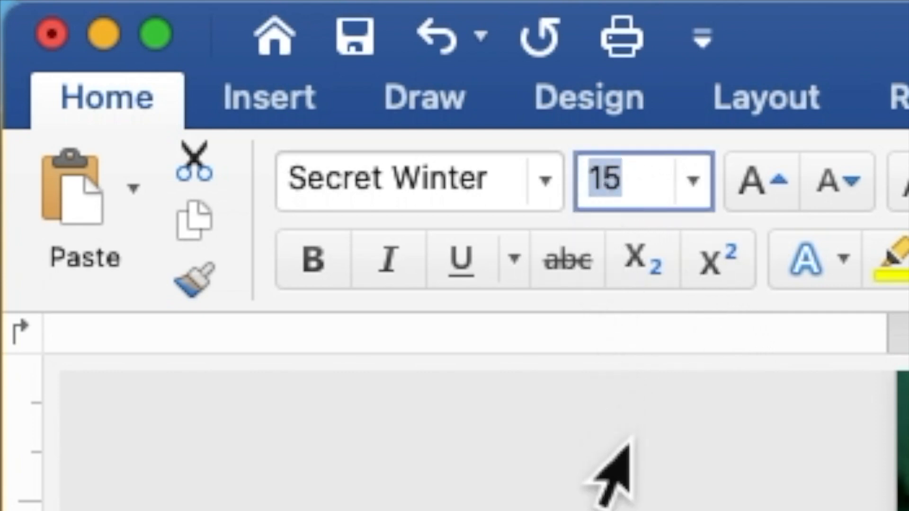
pyautogui.write('2')
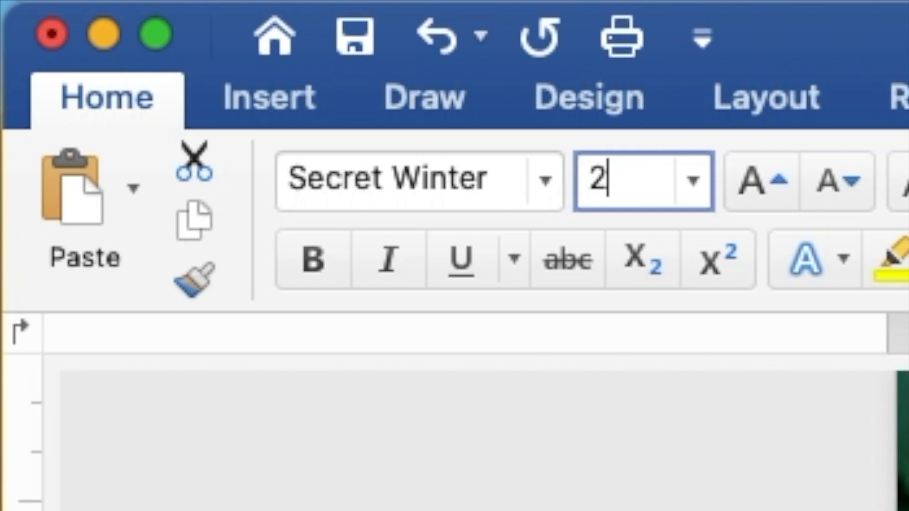
pyautogui.write('5')
pyautogui.press('Return')
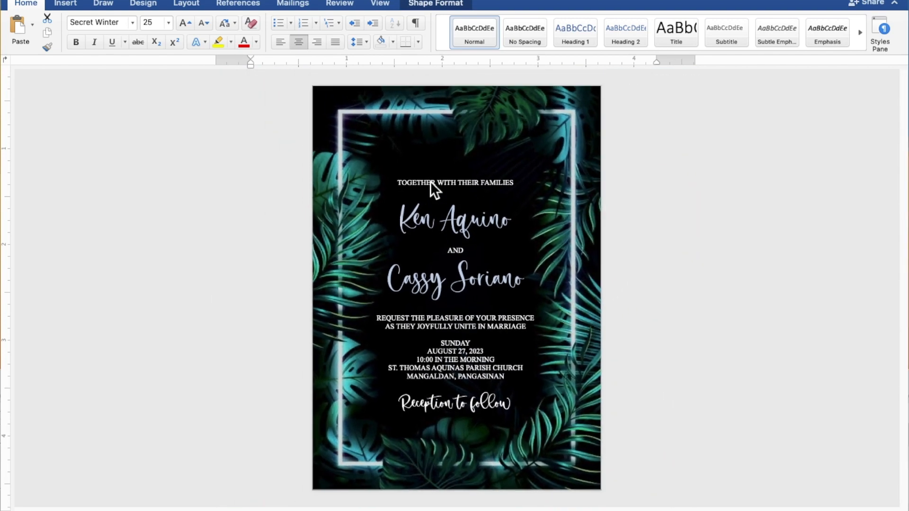
# Step: Insert blank lines after the opening line and before the request lines and date details
pyautogui.click(430, 181)
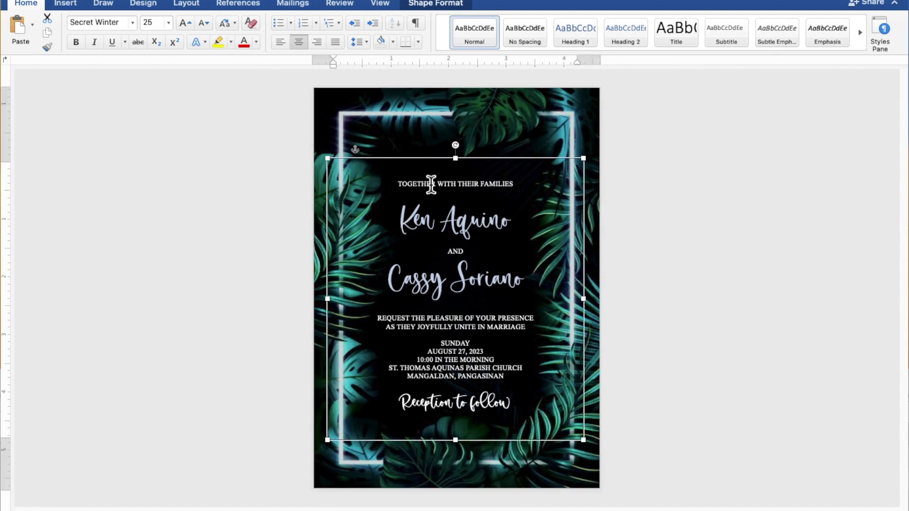
pyautogui.click(461, 194)
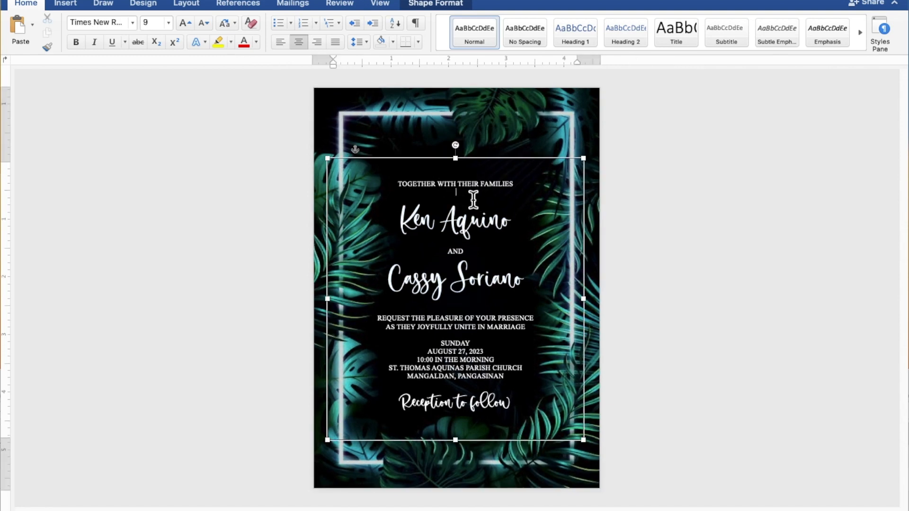
pyautogui.press('Return')
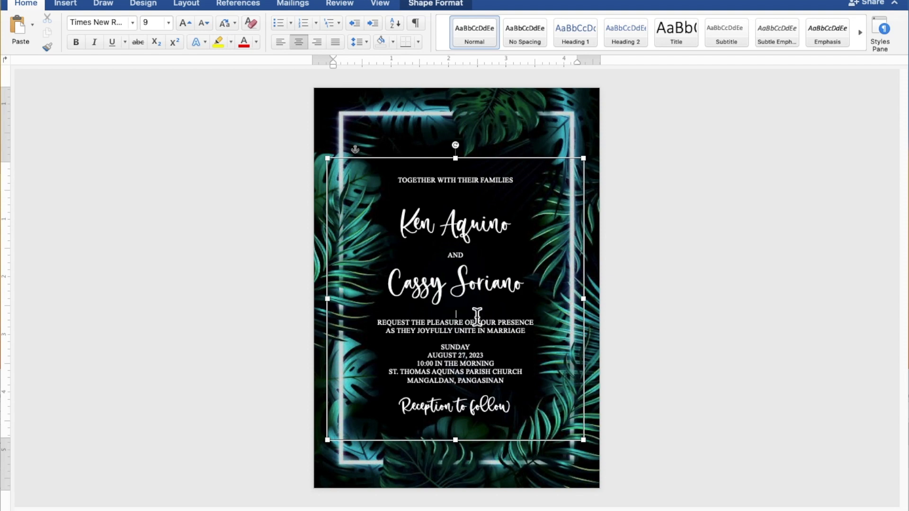
pyautogui.press('Return')
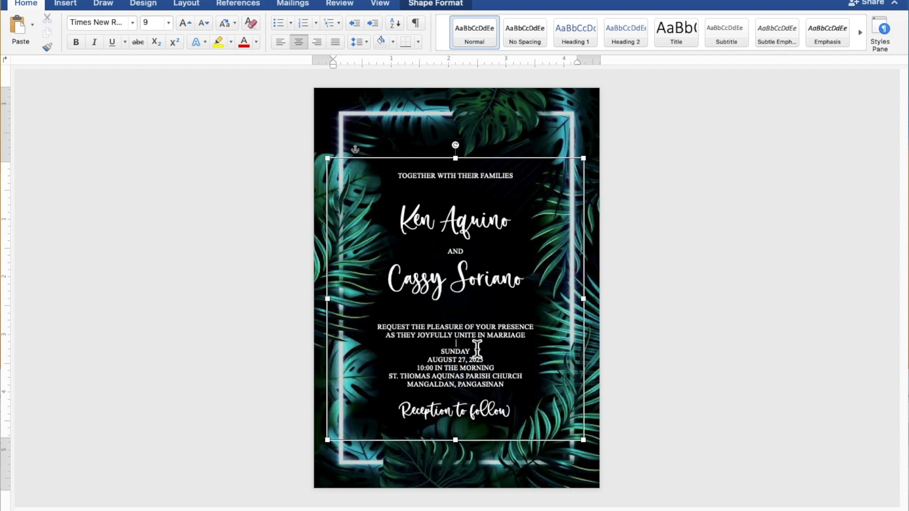
pyautogui.press('Return')
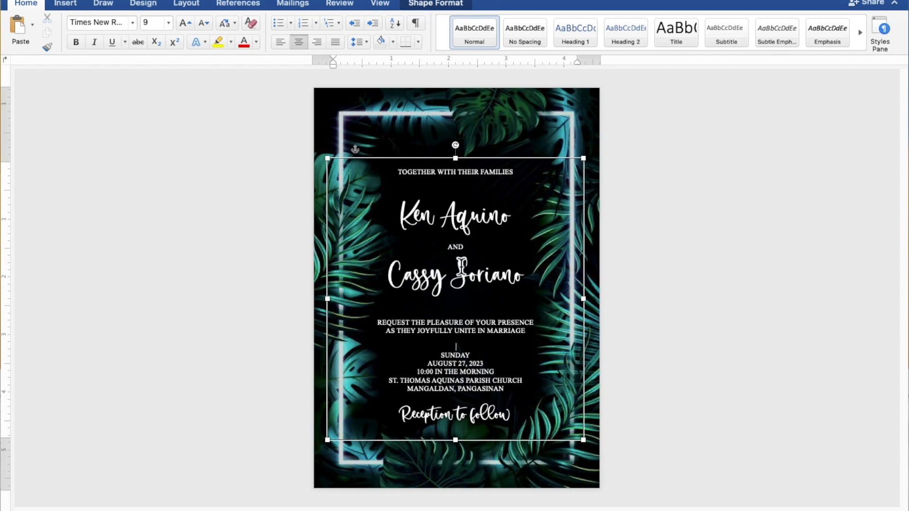
# Step: Move the text box slightly higher and nudge it a little to the right
pyautogui.moveTo(457, 158); pyautogui.dragTo(474, 151)
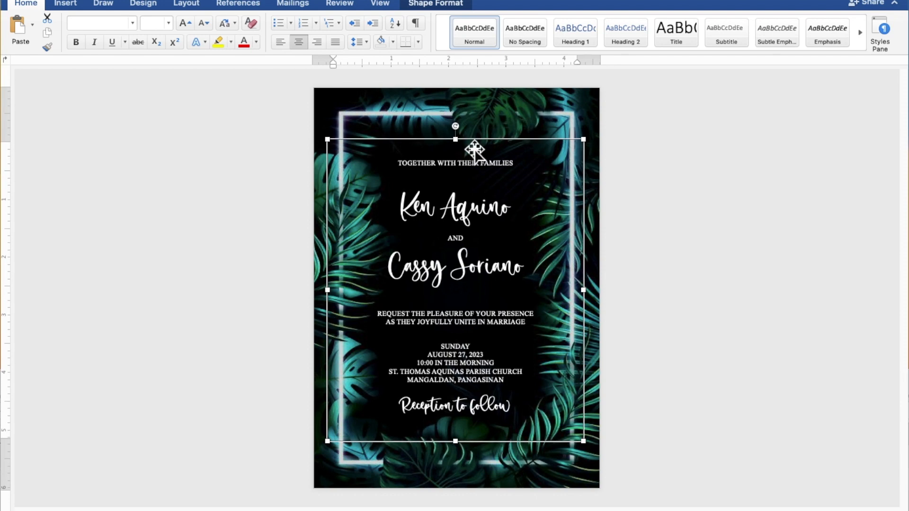
pyautogui.press('Right')
pyautogui.press('Right')
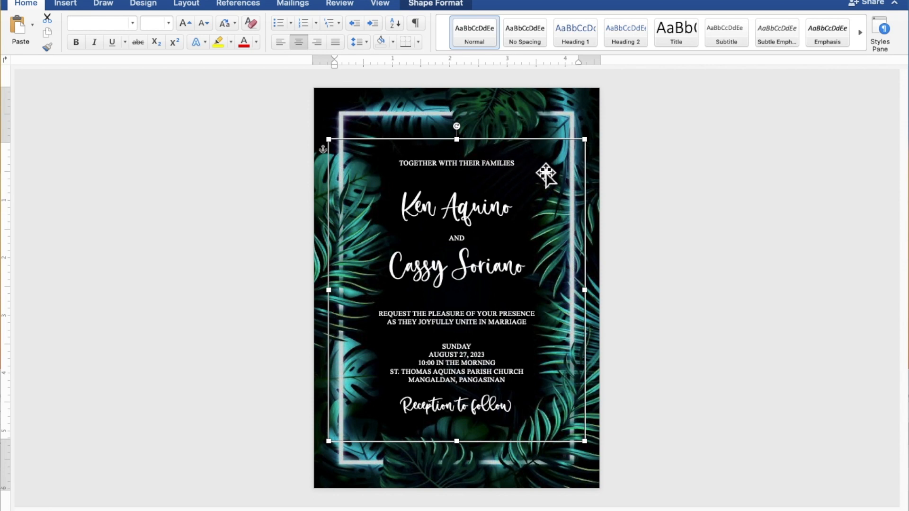
pyautogui.click(743, 205)
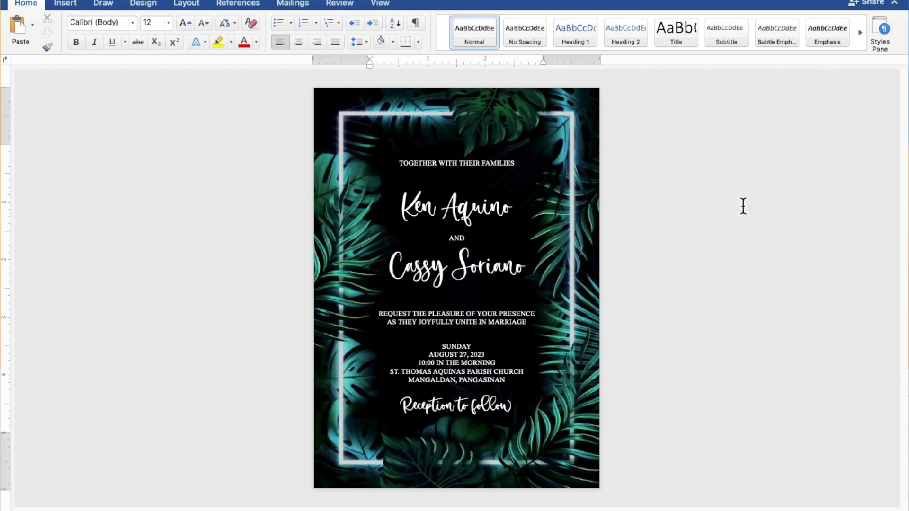